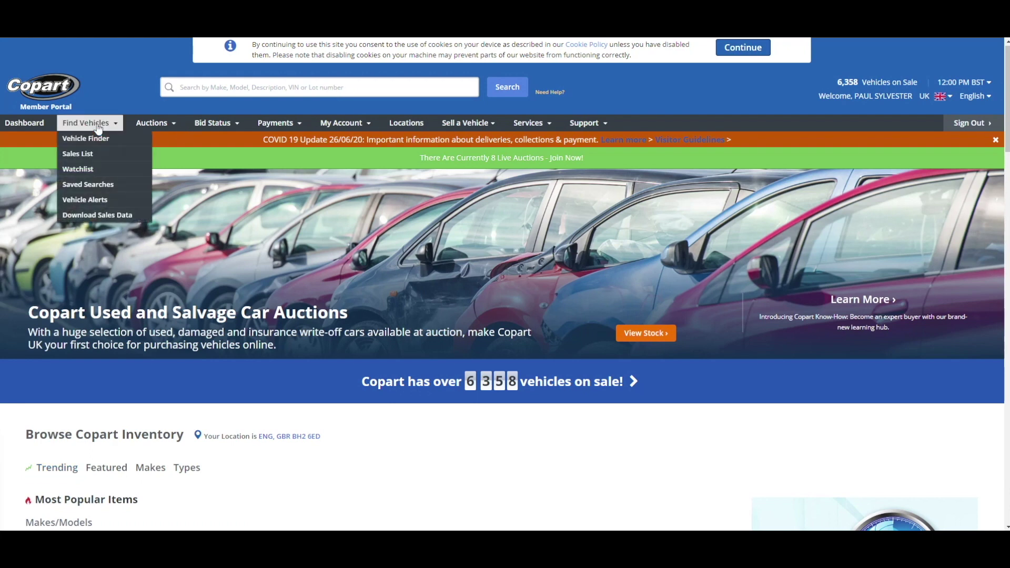
Step: Open the Vehicle Finder and list all vehicles of the make Fiat
click(86, 139)
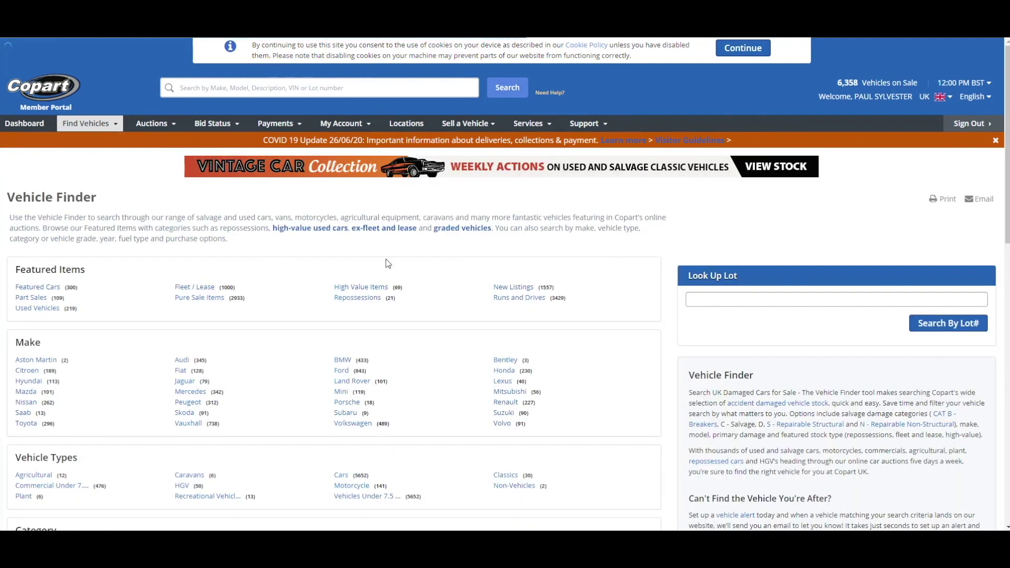
scroll(88, 337, down, 2)
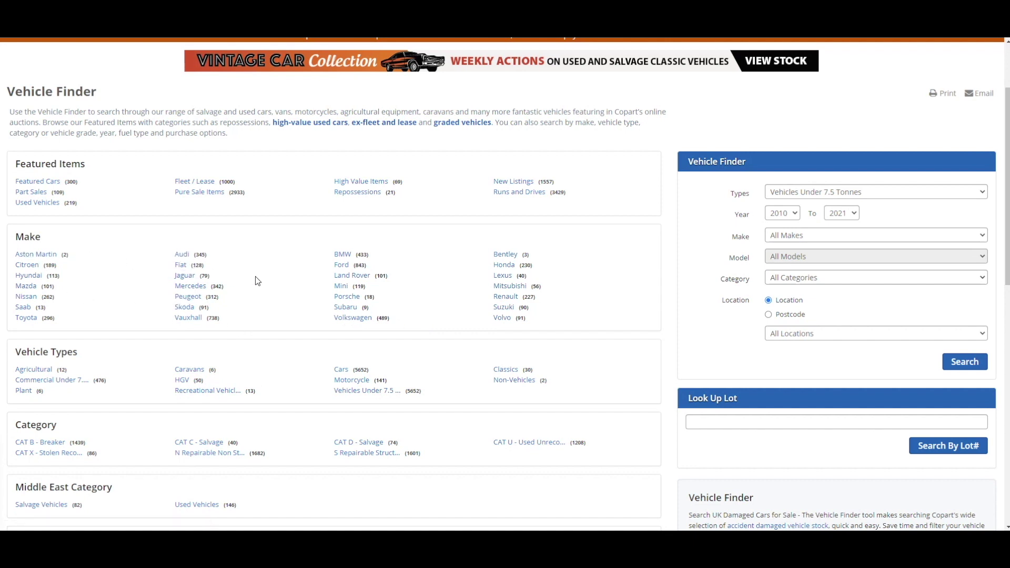
click(180, 265)
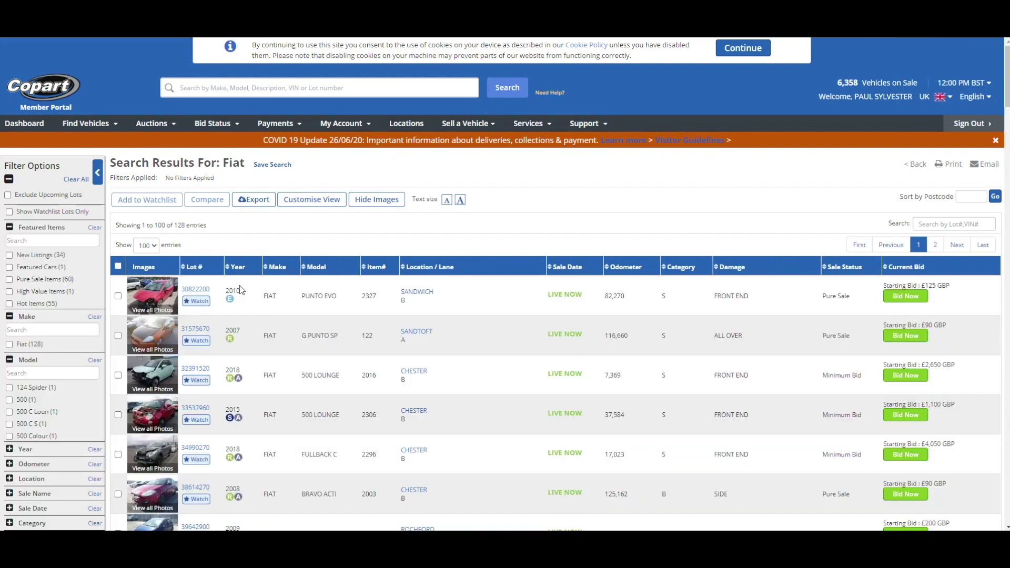
Step: Look through the Fiat search results, checking the models, locations, sale dates, damage and bids down to the end of the page
scroll(247, 305, down, 6)
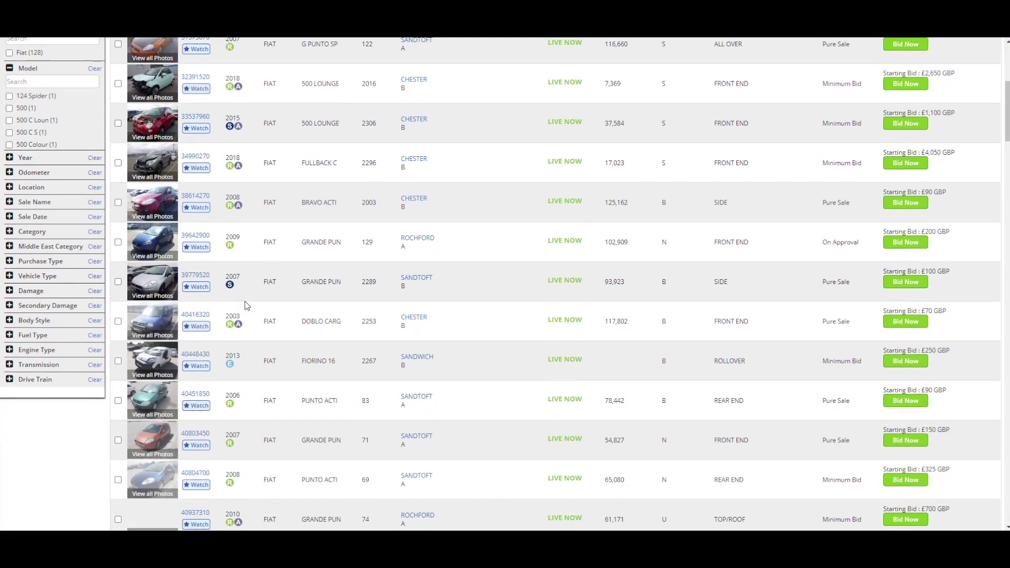
scroll(305, 250, down, 3)
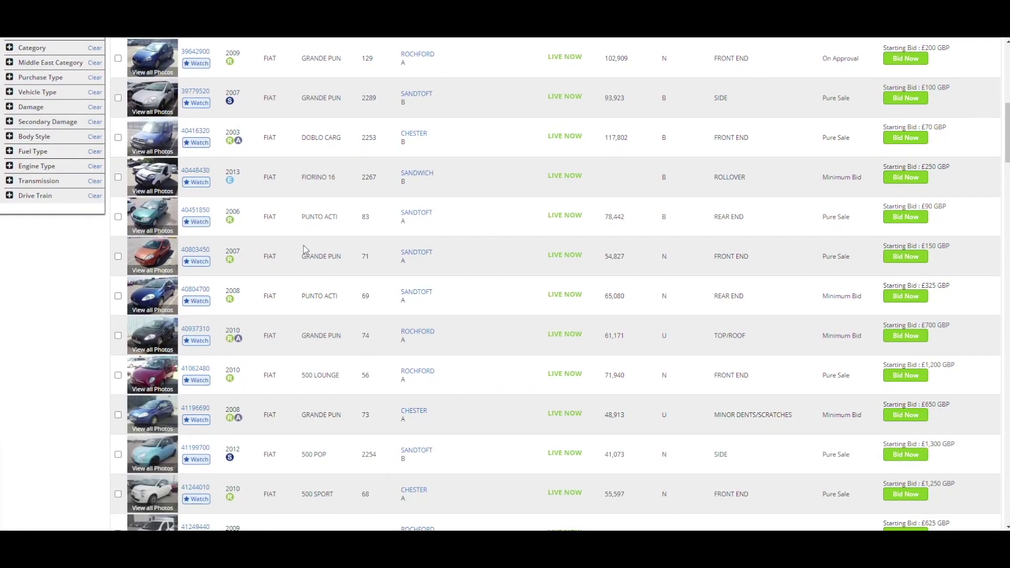
scroll(305, 250, down, 4)
scroll(305, 250, up, 12)
scroll(305, 249, down, 8)
scroll(306, 250, down, 8)
scroll(307, 249, down, 13)
scroll(308, 250, down, 15)
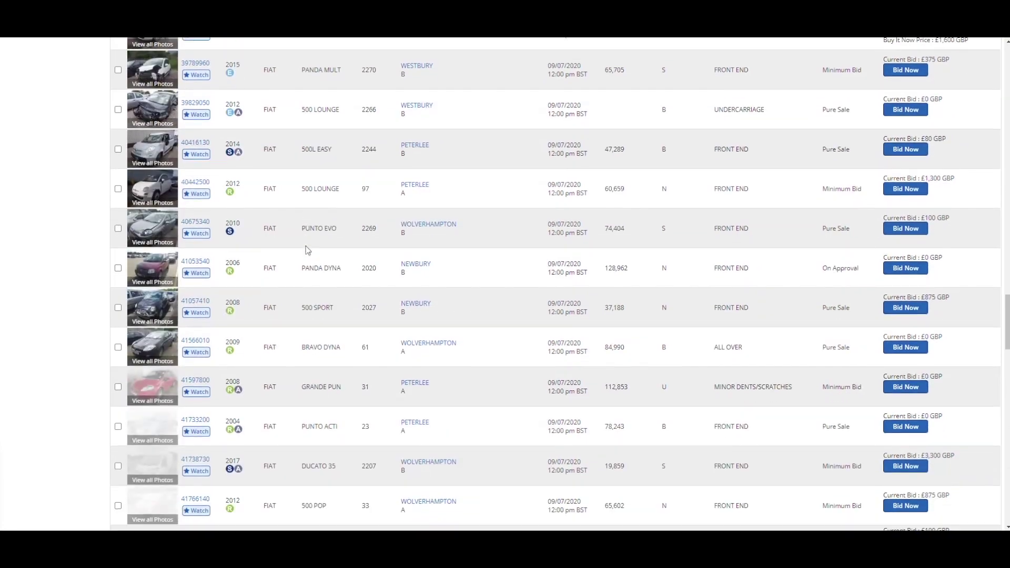
scroll(308, 249, down, 15)
scroll(308, 249, down, 20)
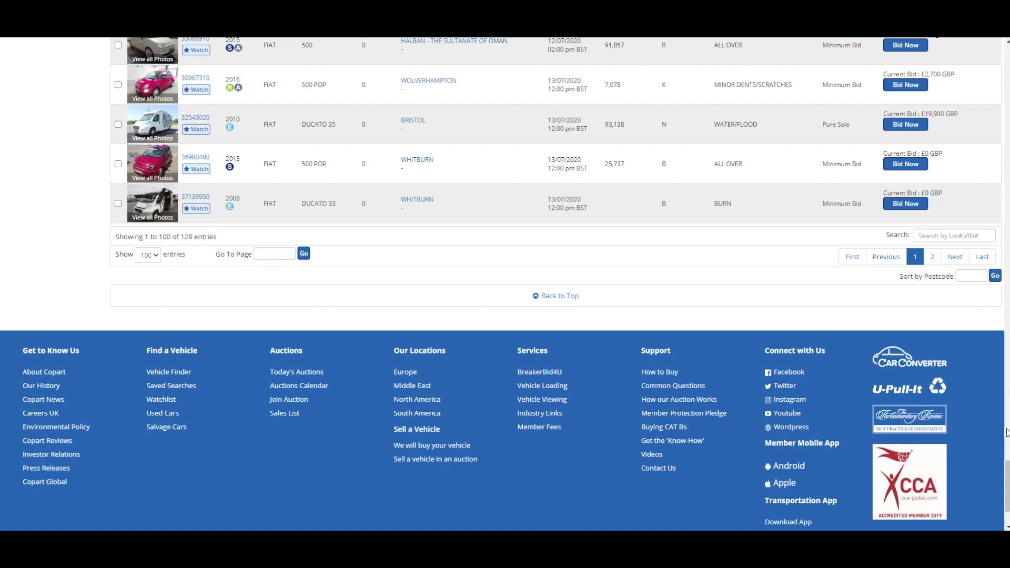
drag(1007, 486, 1007, 71)
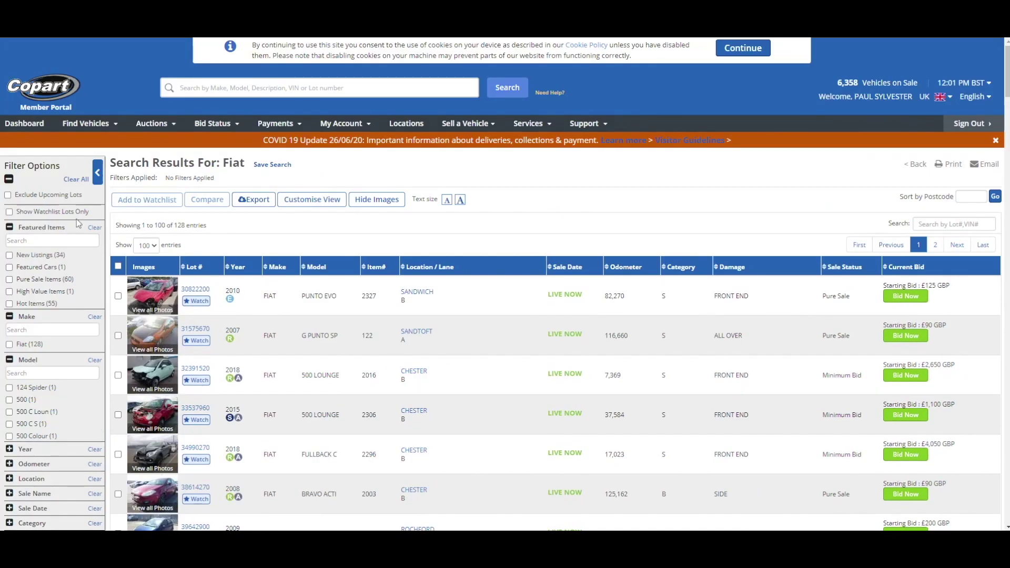
Step: Filter the Fiat results to the 500 Lounge model and look over the matching lots
scroll(78, 287, down, 1)
scroll(78, 287, up, 2)
drag(99, 399, 103, 414)
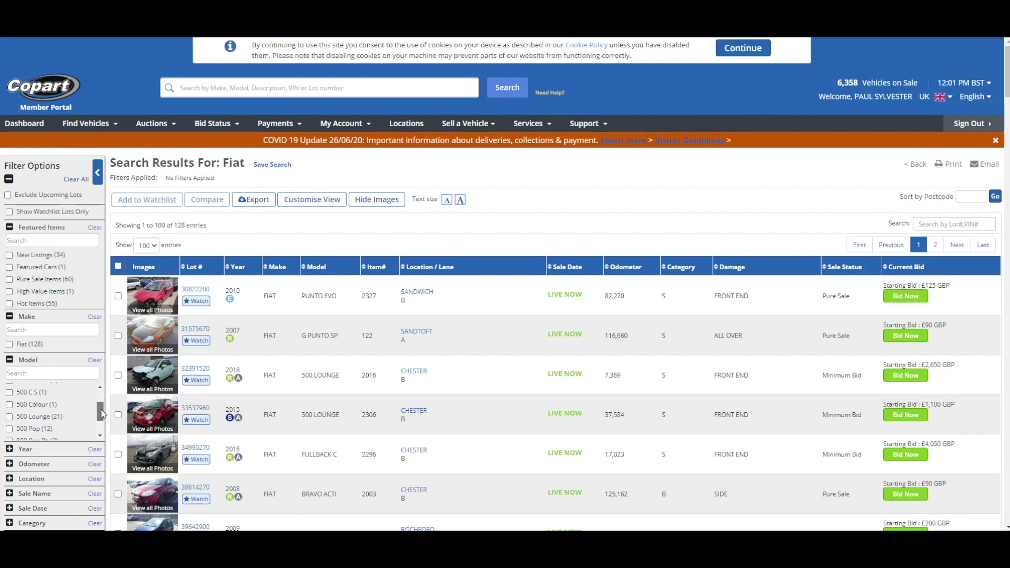
click(10, 416)
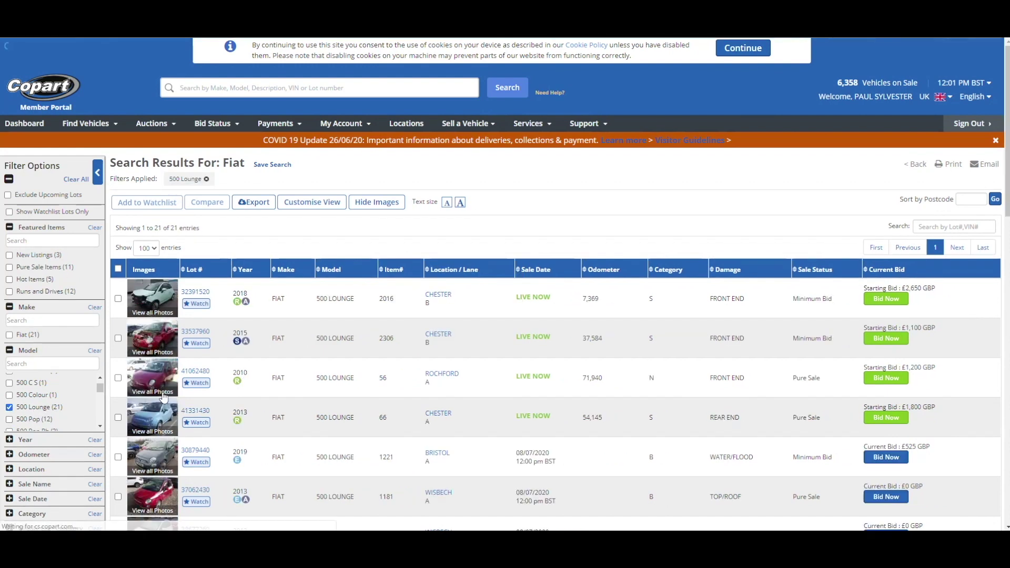
scroll(264, 382, down, 1)
scroll(265, 378, down, 3)
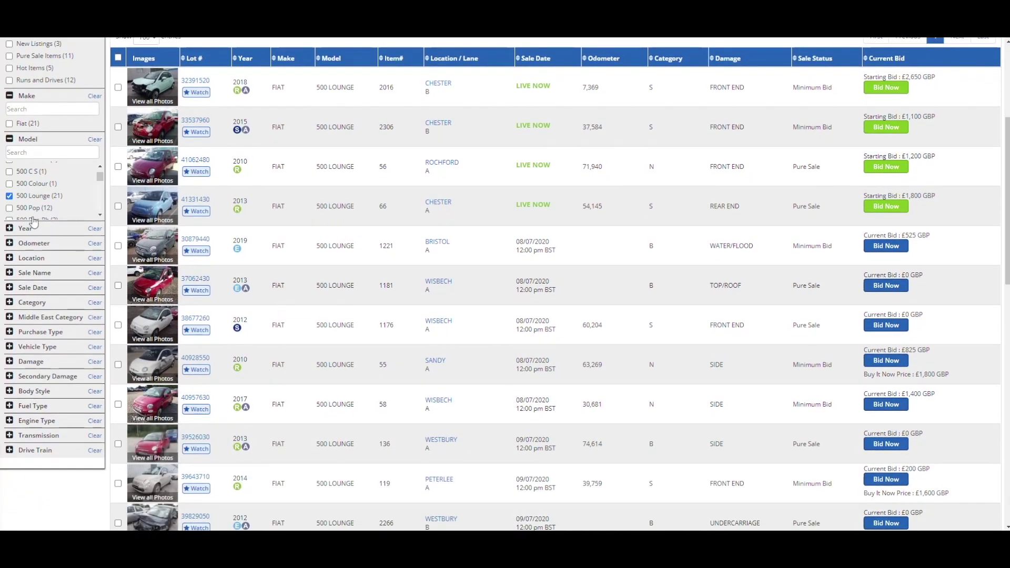
Step: Remove the 500 Lounge filter and check the rest of the Fiat model list for other variants
click(9, 196)
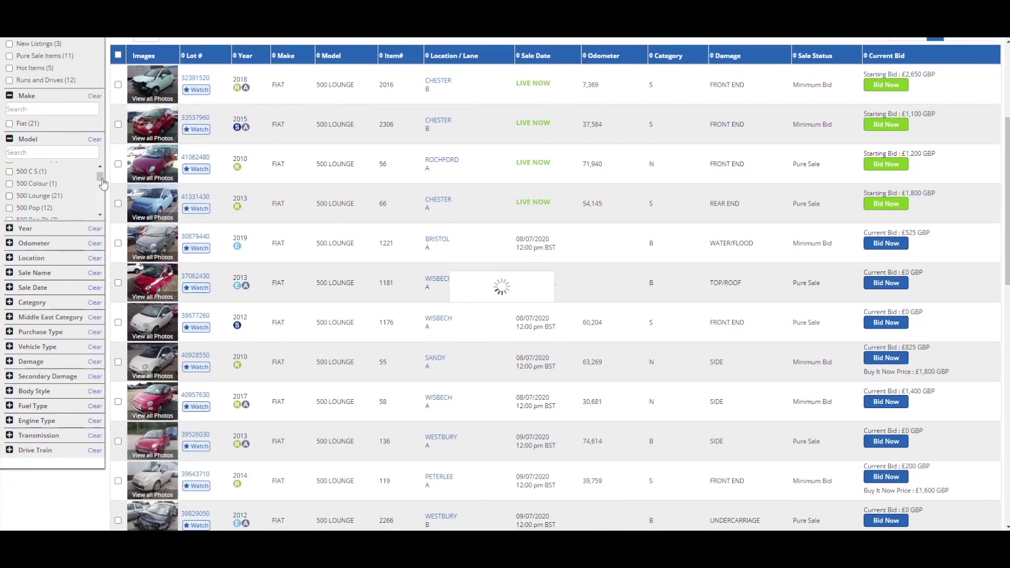
drag(100, 187, 103, 220)
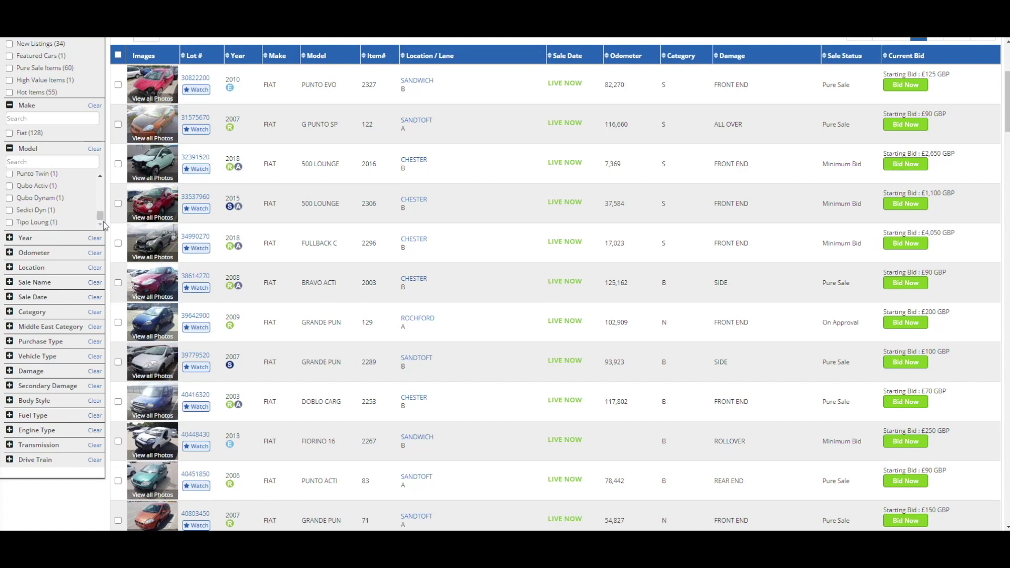
scroll(116, 291, up, 3)
scroll(117, 298, up, 1)
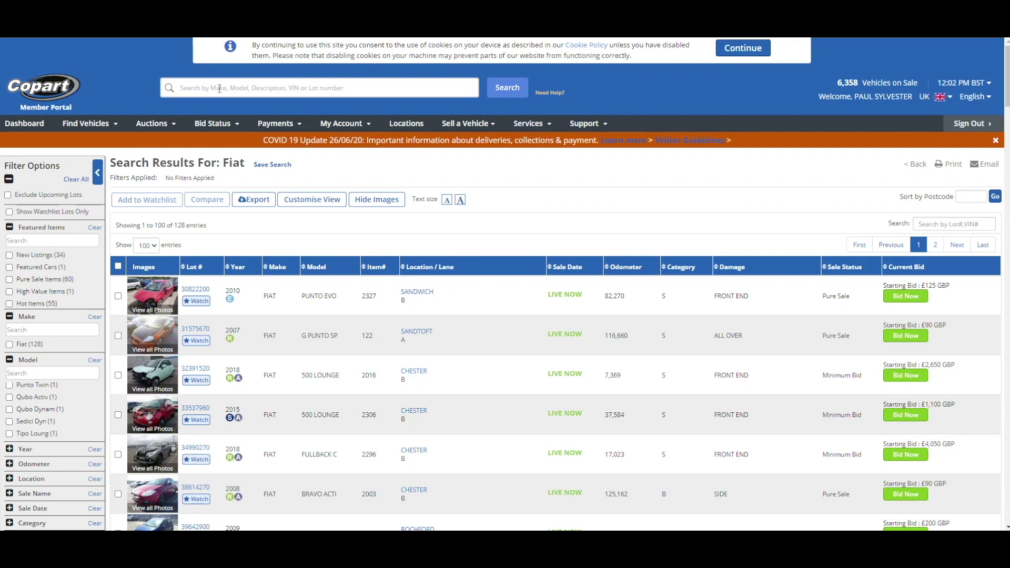
Step: Return to the Vehicle Finder and look over its featured items, makes, vehicle types, categories and primary damage groups
click(95, 124)
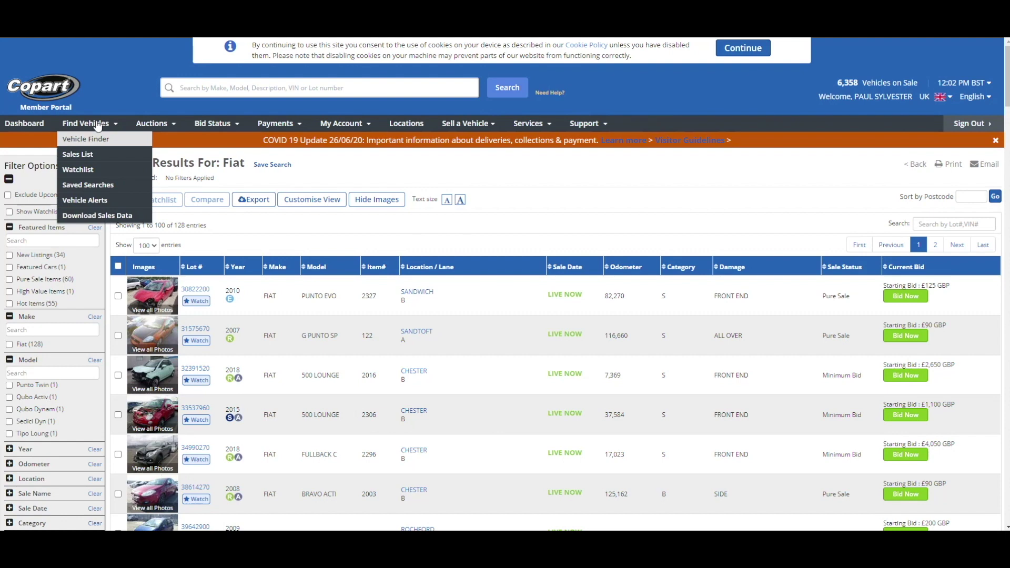
click(91, 140)
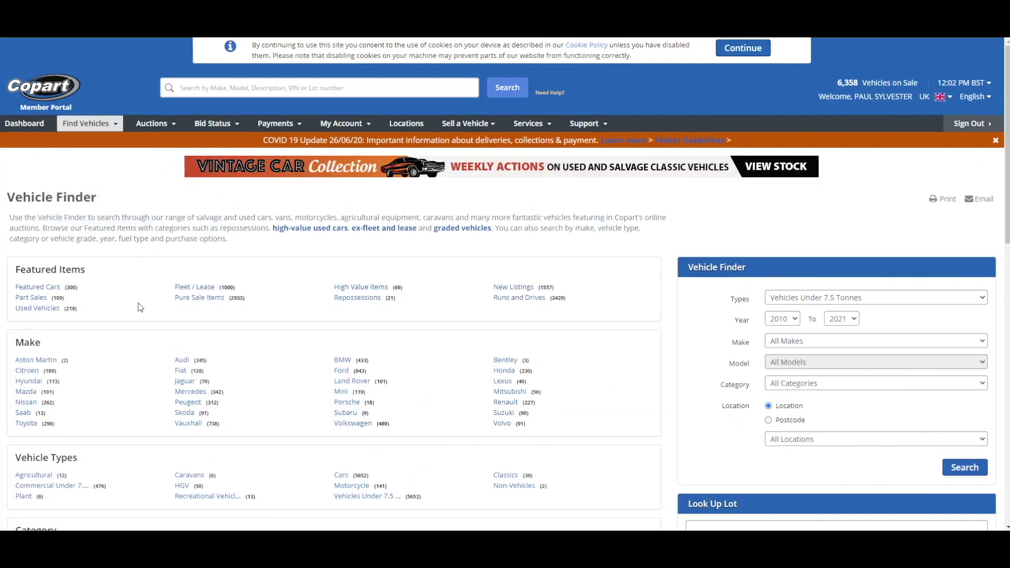
scroll(140, 307, down, 1)
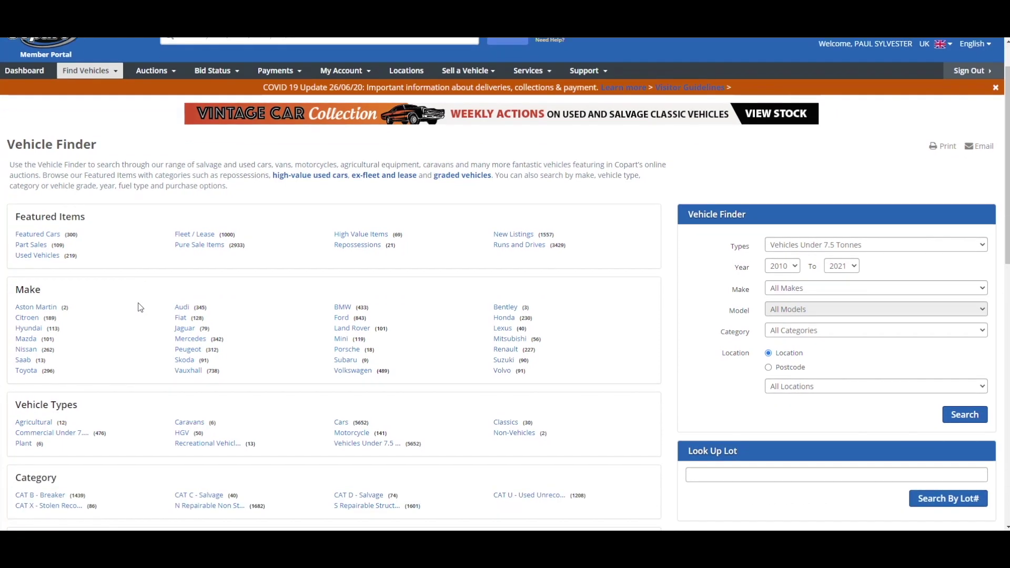
scroll(141, 307, down, 2)
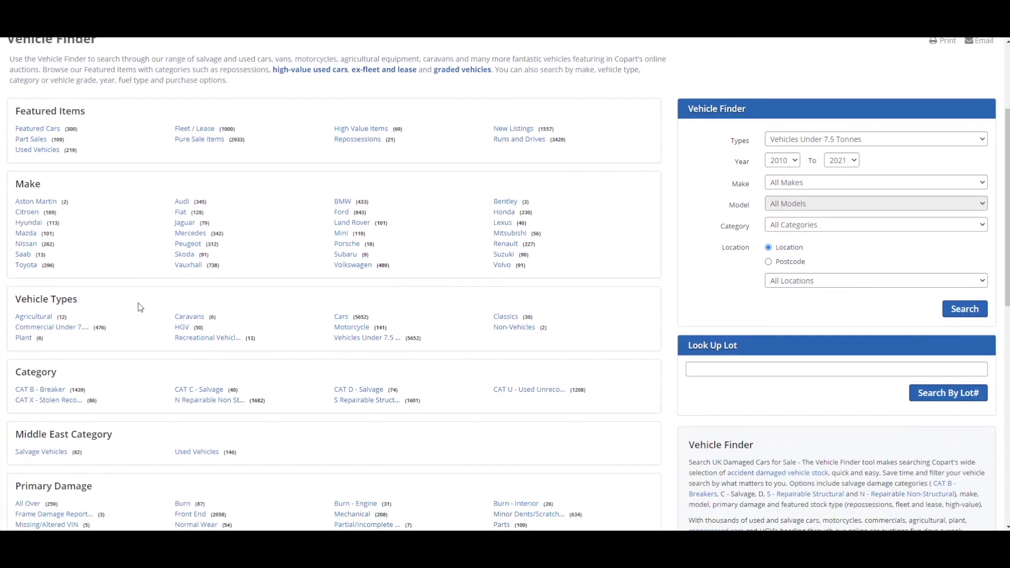
scroll(140, 306, up, 1)
scroll(140, 305, up, 1)
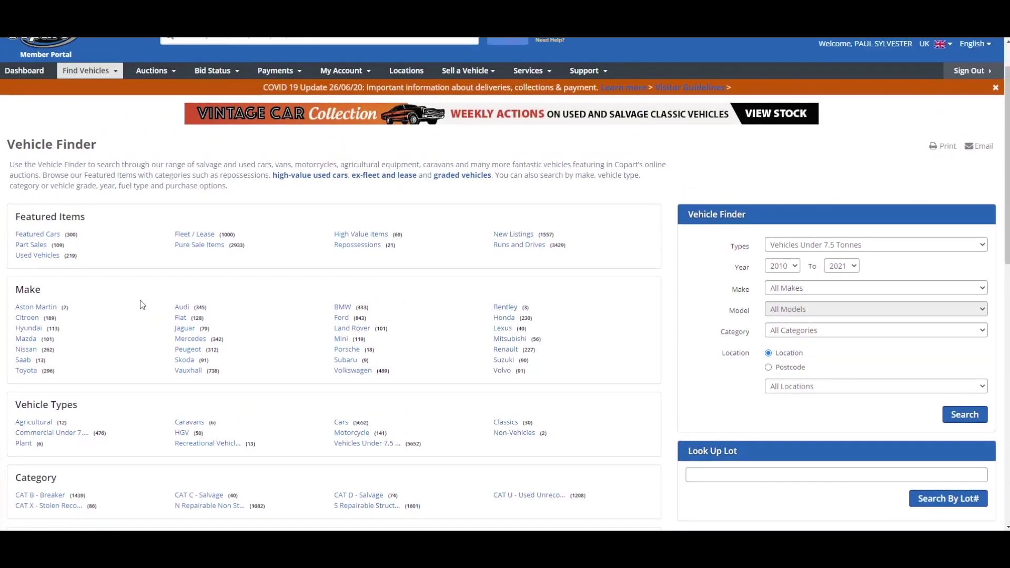
scroll(141, 306, down, 2)
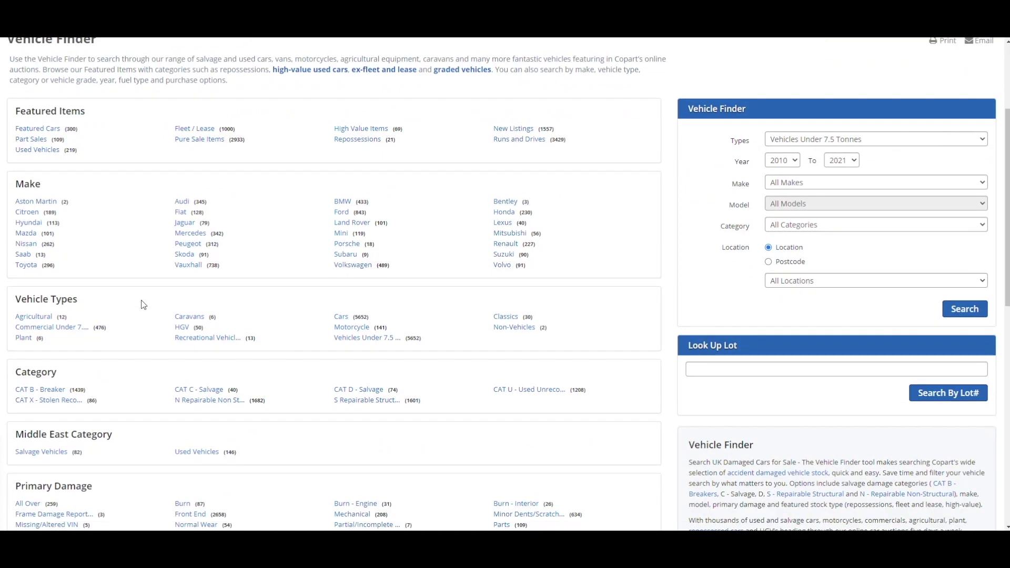
scroll(143, 305, up, 1)
scroll(146, 302, up, 2)
Step: Open the Sales List to view the upcoming auctions
click(107, 125)
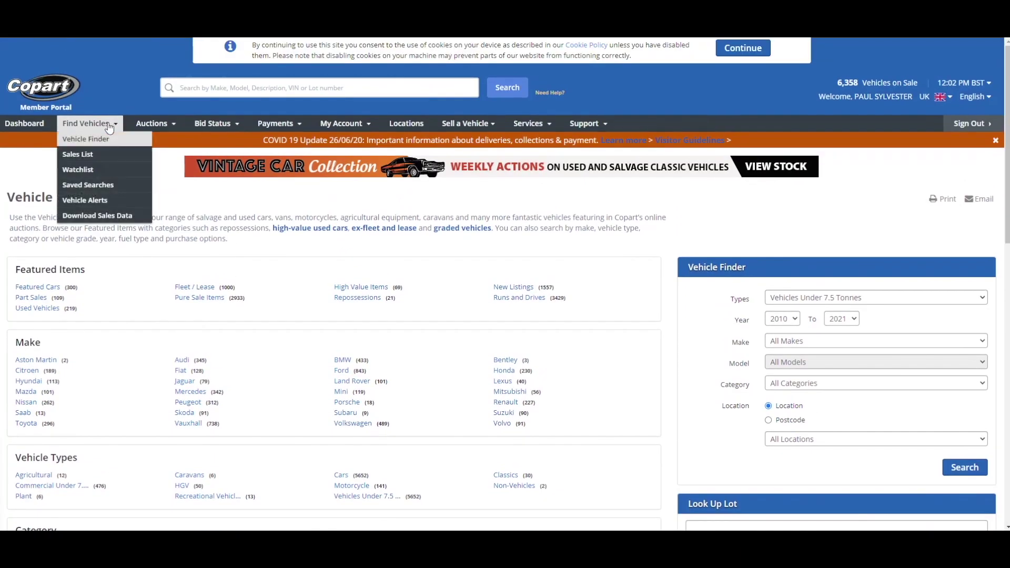
click(89, 154)
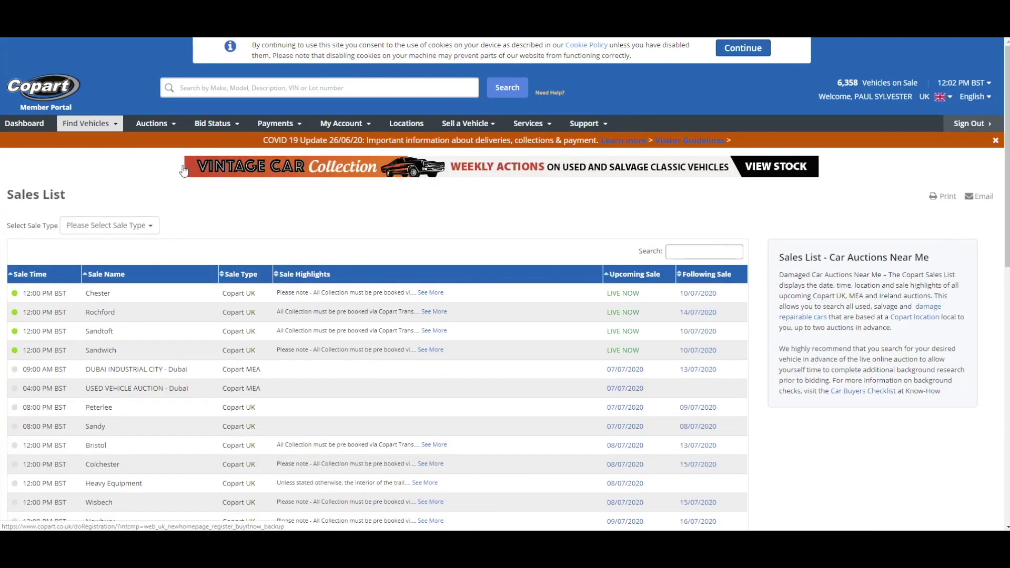
Step: List the Runs and Drives vehicles from the Vehicle Finder and filter them to the make Abar
click(108, 124)
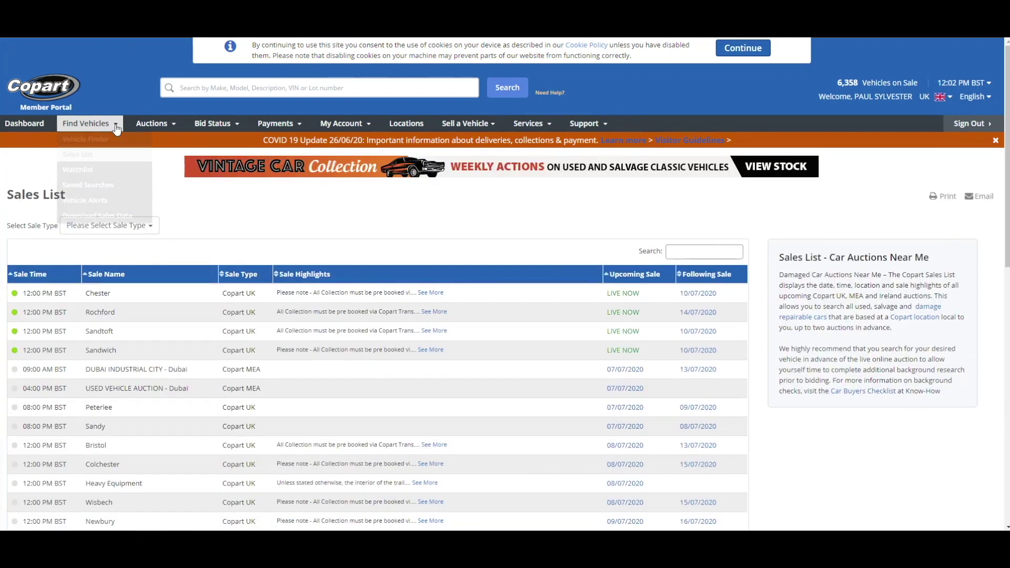
click(97, 141)
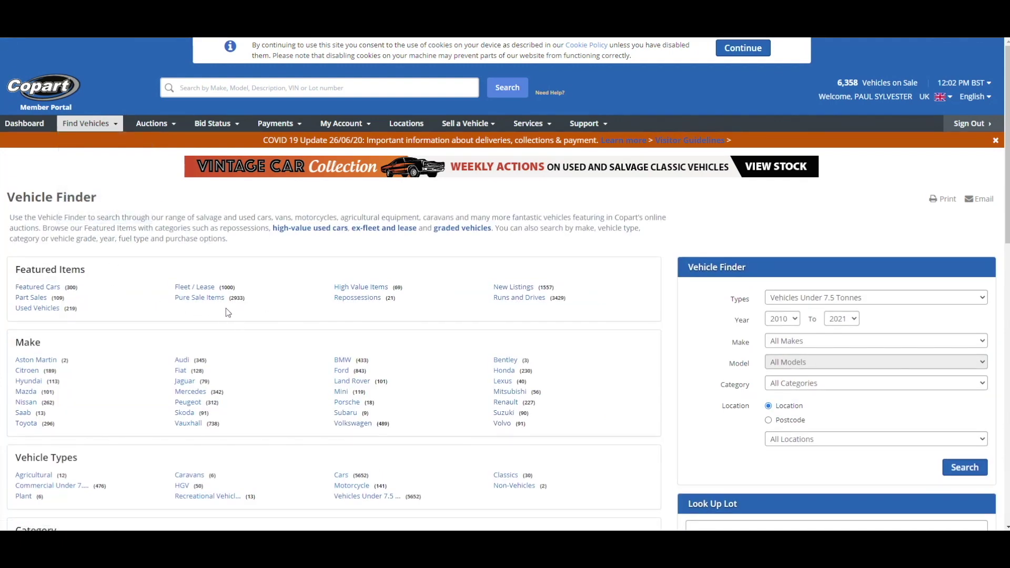
click(506, 299)
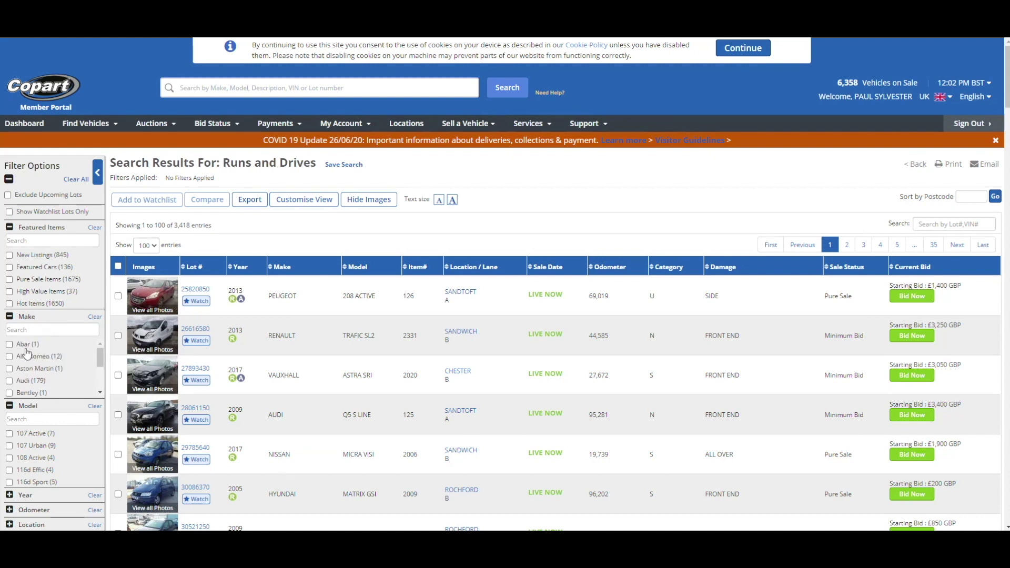
click(9, 345)
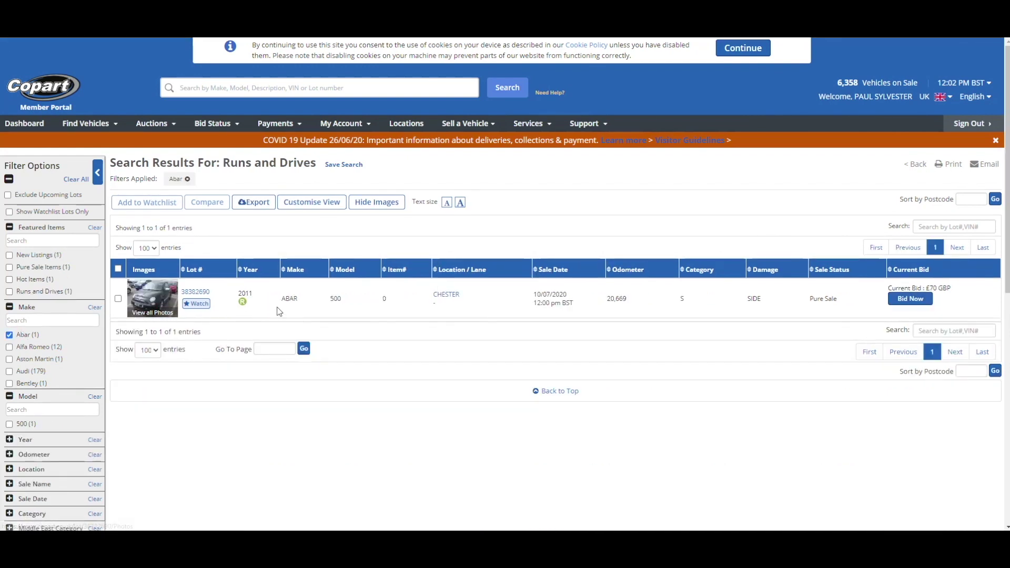
Step: Open the 2011 Abar 500 lot and look through its photos
click(196, 292)
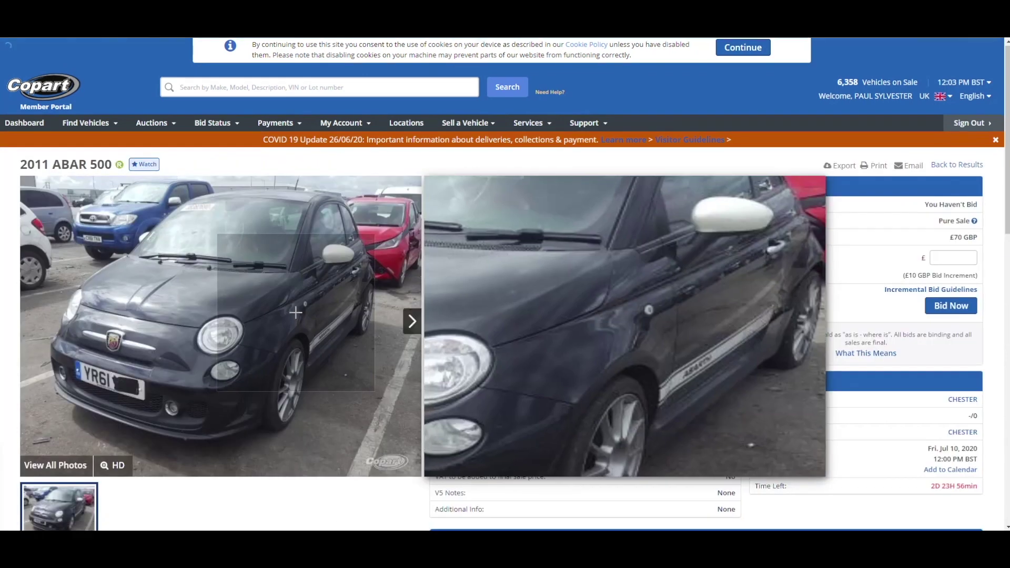
click(409, 325)
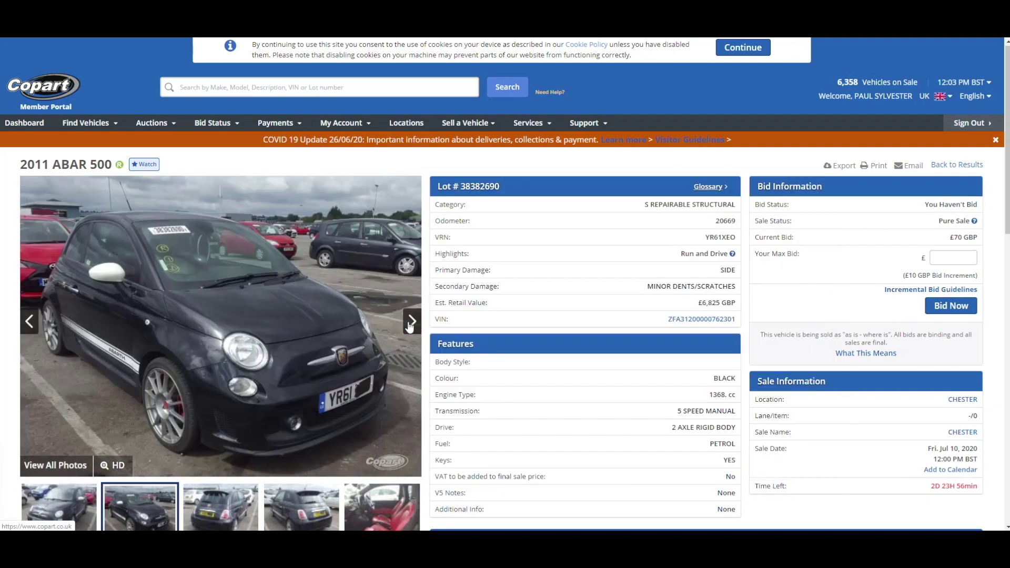
click(410, 325)
click(411, 321)
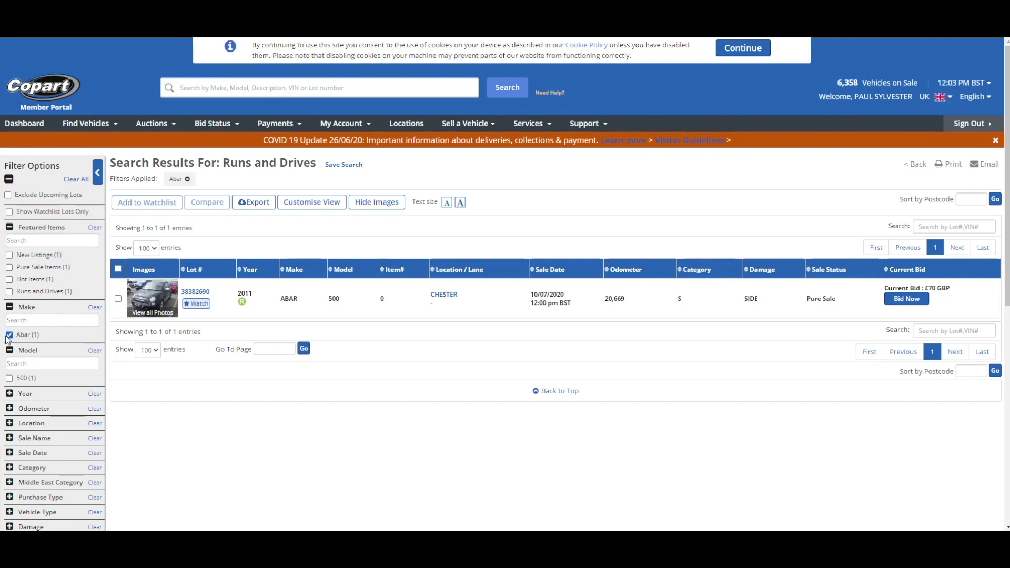
Step: Clear the Abar make filter from the Runs and Drives results and search the whole inventory for "abar"
click(9, 335)
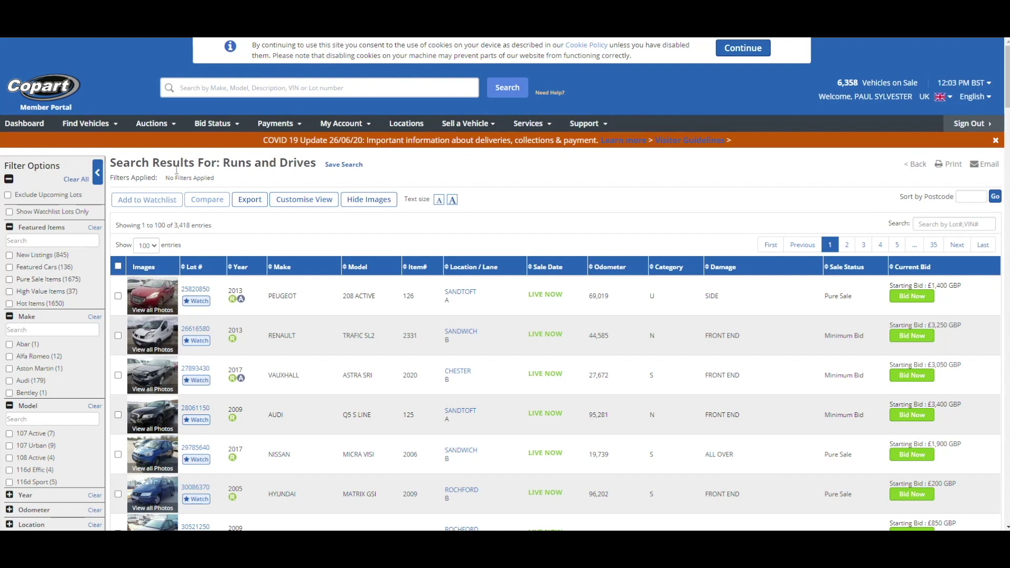
click(205, 87)
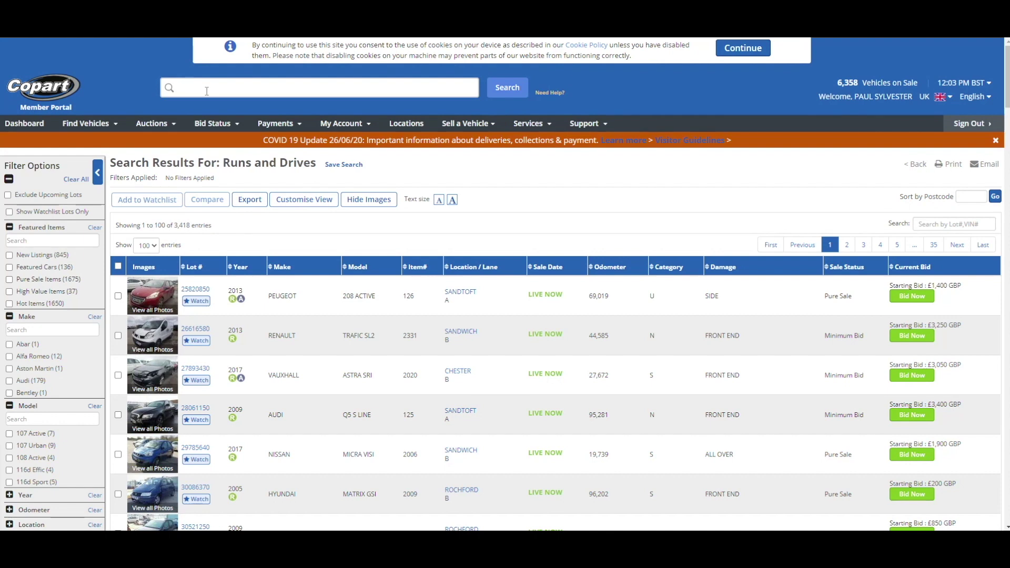
text(abar)
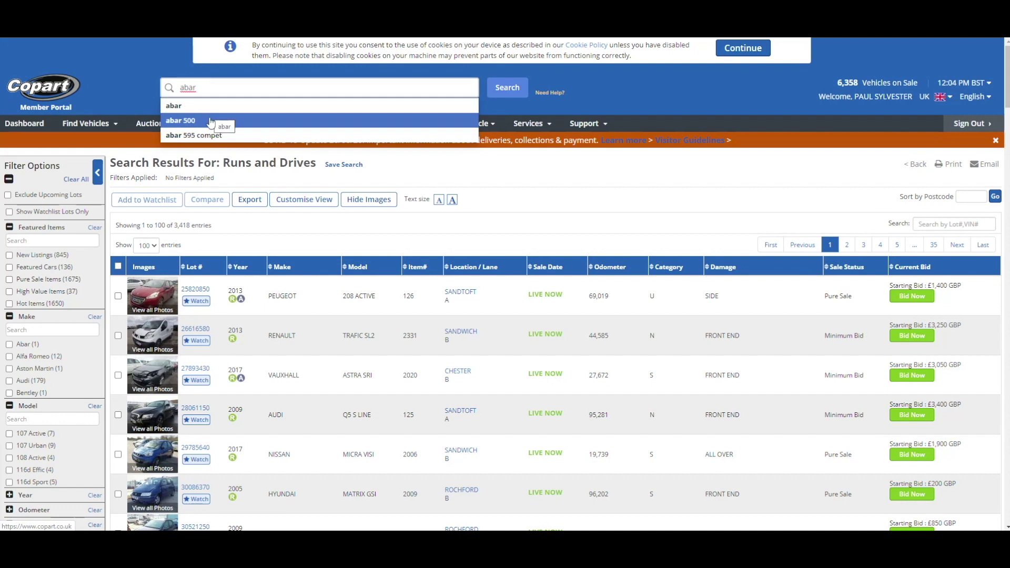
click(172, 106)
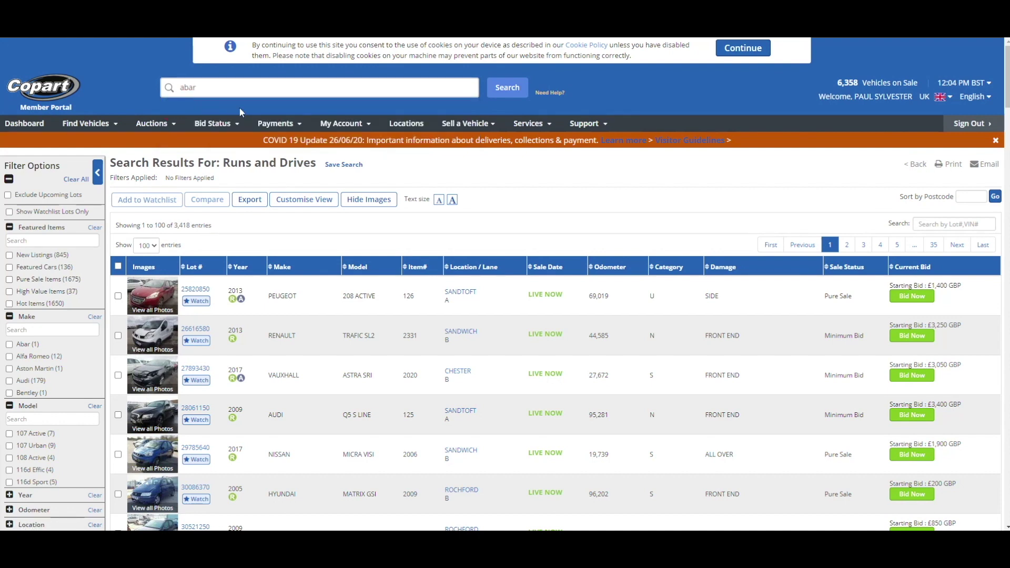
click(510, 93)
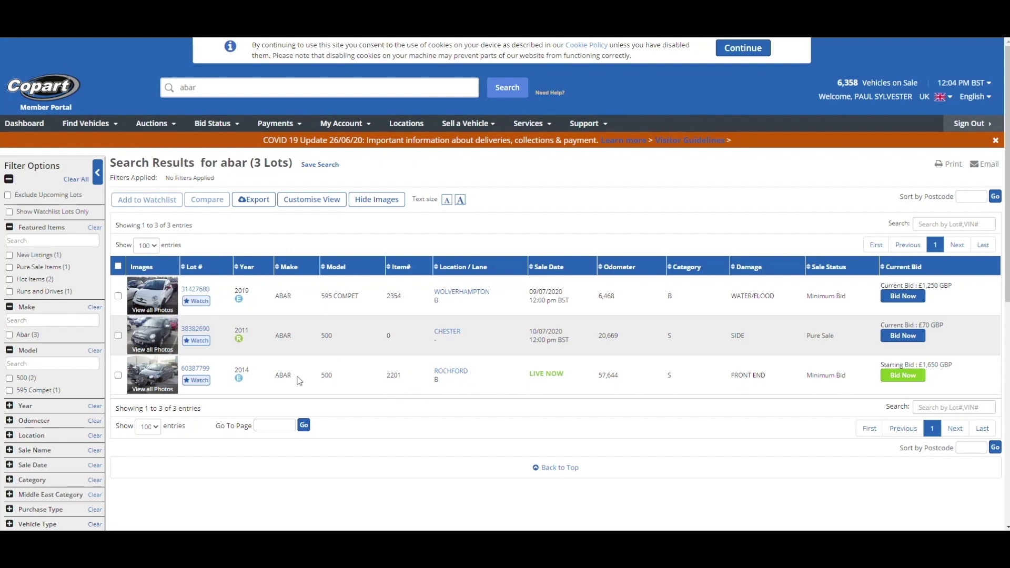
Step: Add the 2014 Abar 500 located at Rochford to the watchlist
click(196, 380)
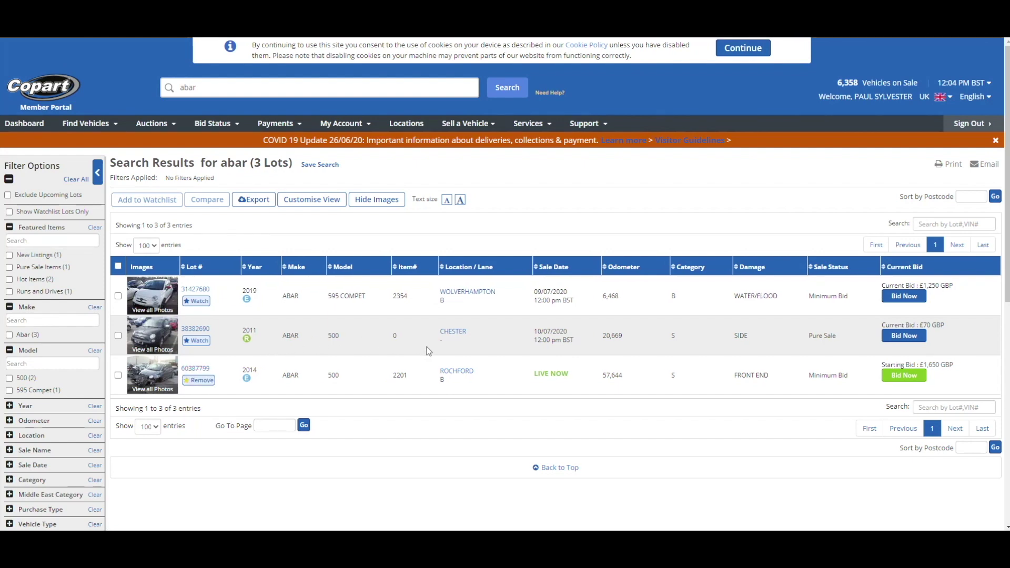
Step: Add the 2011 Abar 500 and the 2019 Abar 595 Compet to the watchlist
click(196, 340)
click(199, 302)
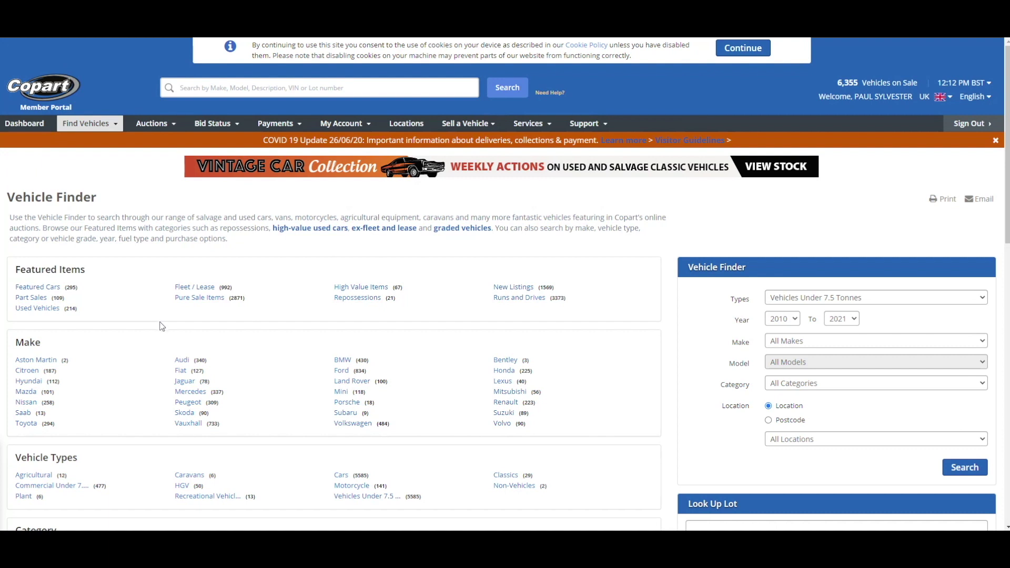
Step: List the Audi vehicles from the Vehicle Finder, search their models for "a3 s" and filter to the A3 S
click(182, 360)
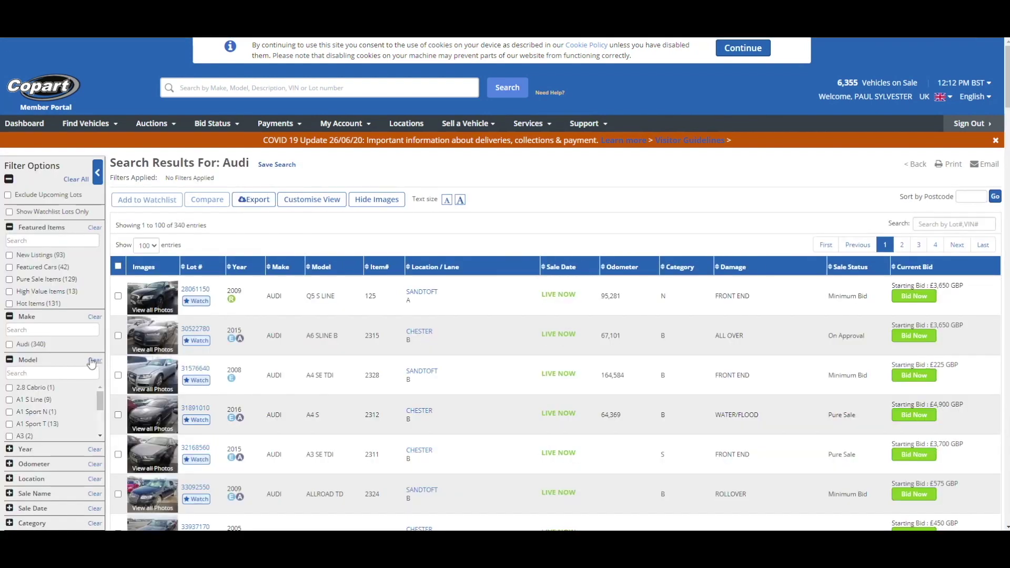
scroll(72, 366, down, 1)
click(100, 382)
click(100, 383)
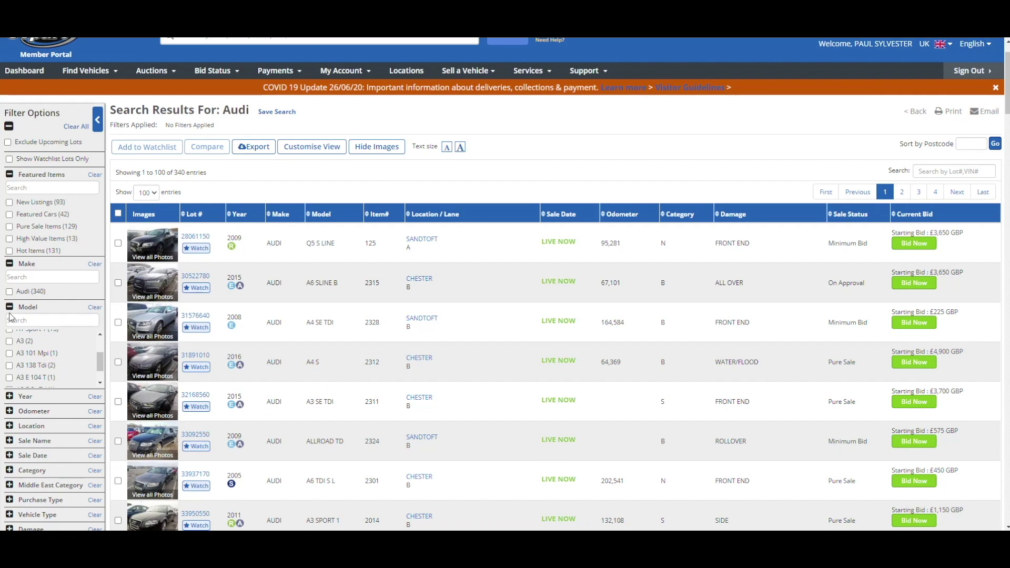
click(27, 321)
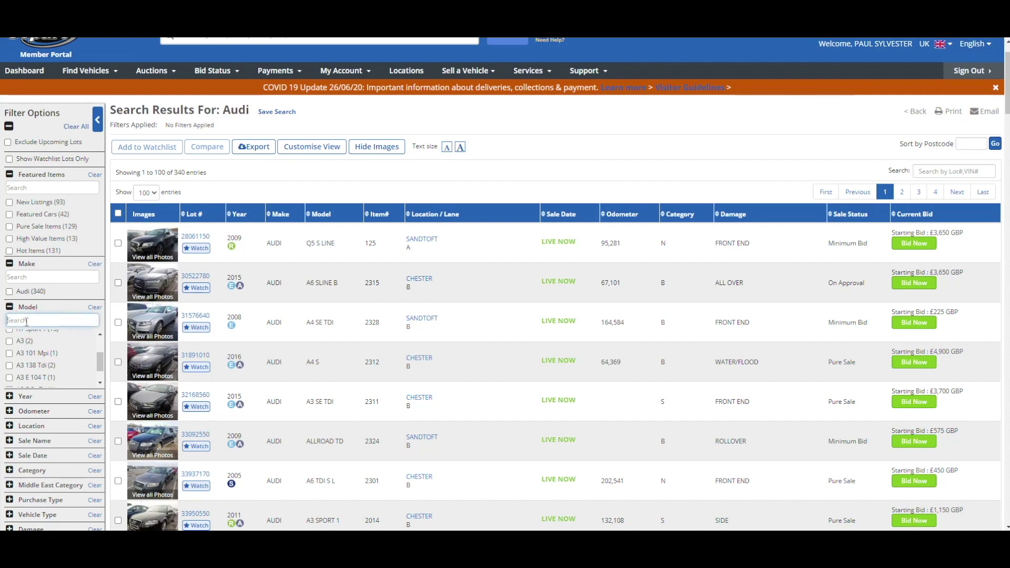
text(a3 s)
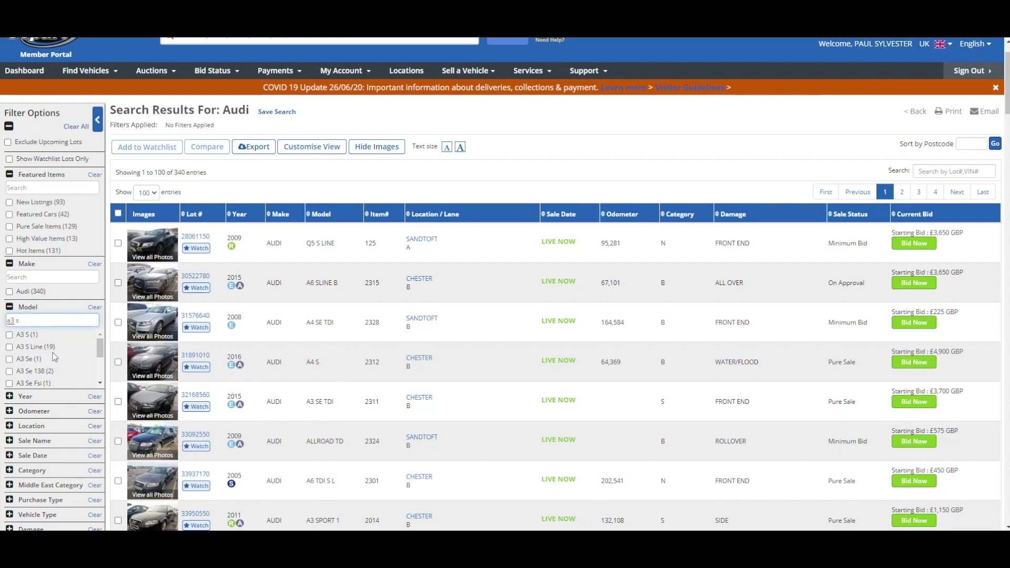
click(9, 335)
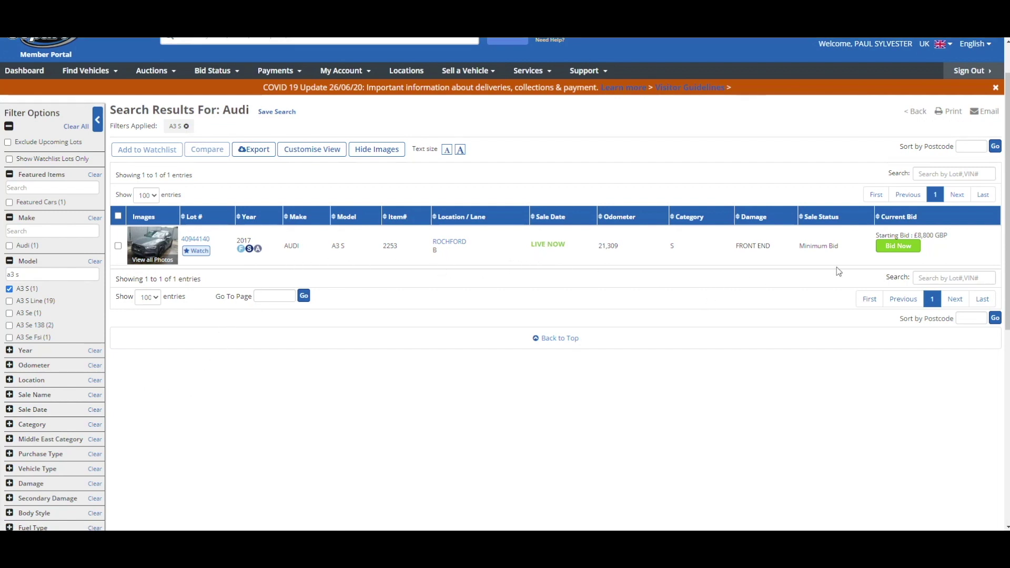
Step: Add the 2017 Audi A3 S to the watchlist and open the watchlist
click(196, 250)
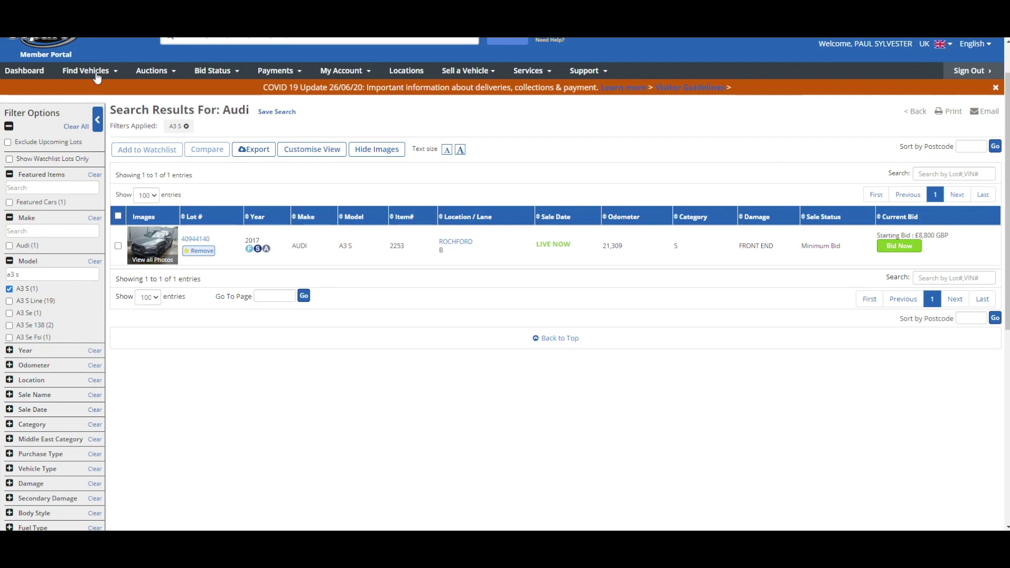
mouse_move(96, 78)
click(87, 118)
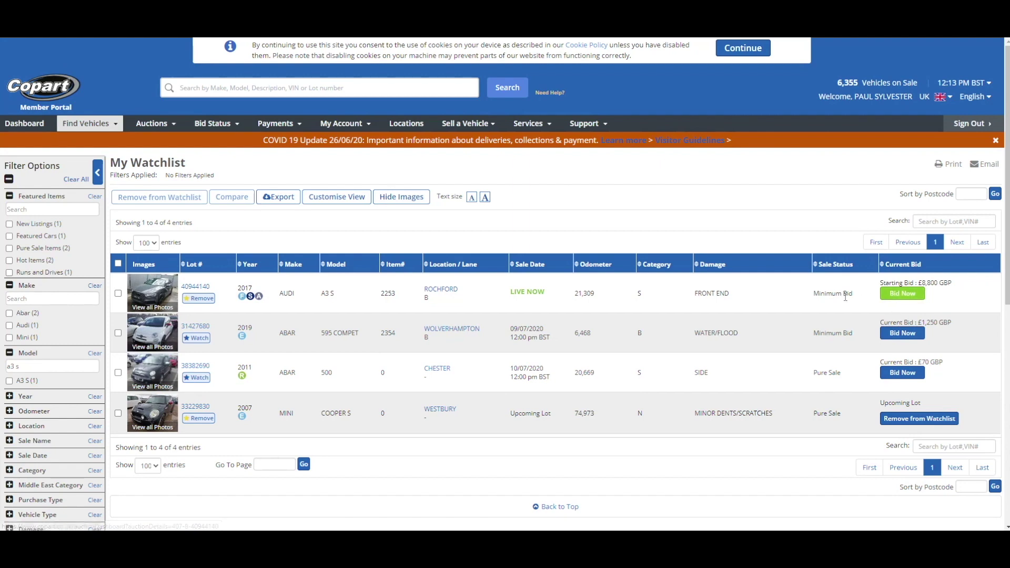
Step: Join the live Rochford auction from the watched Audi A3 S and look through the upcoming lots around it
click(909, 294)
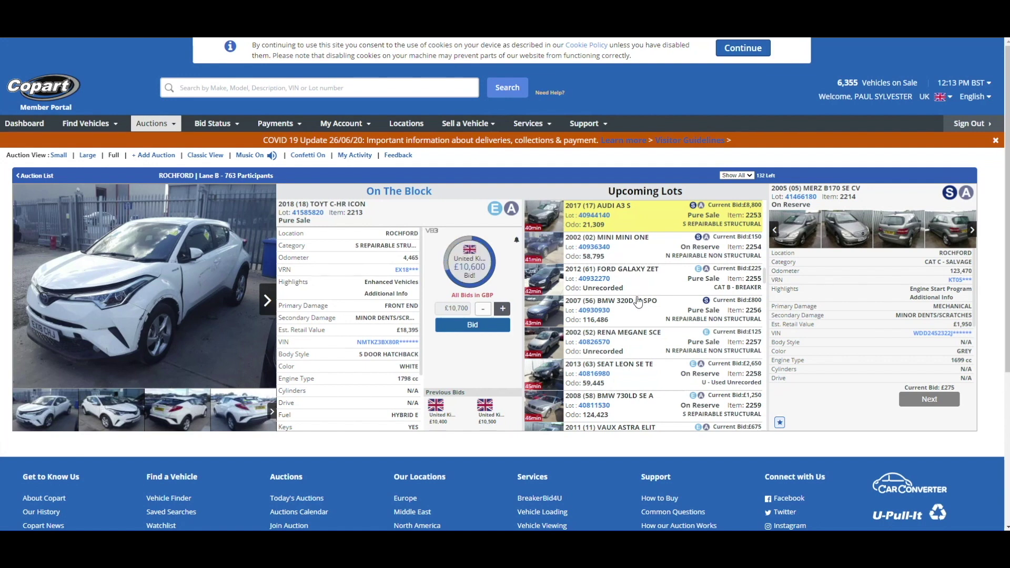
scroll(635, 300, up, 5)
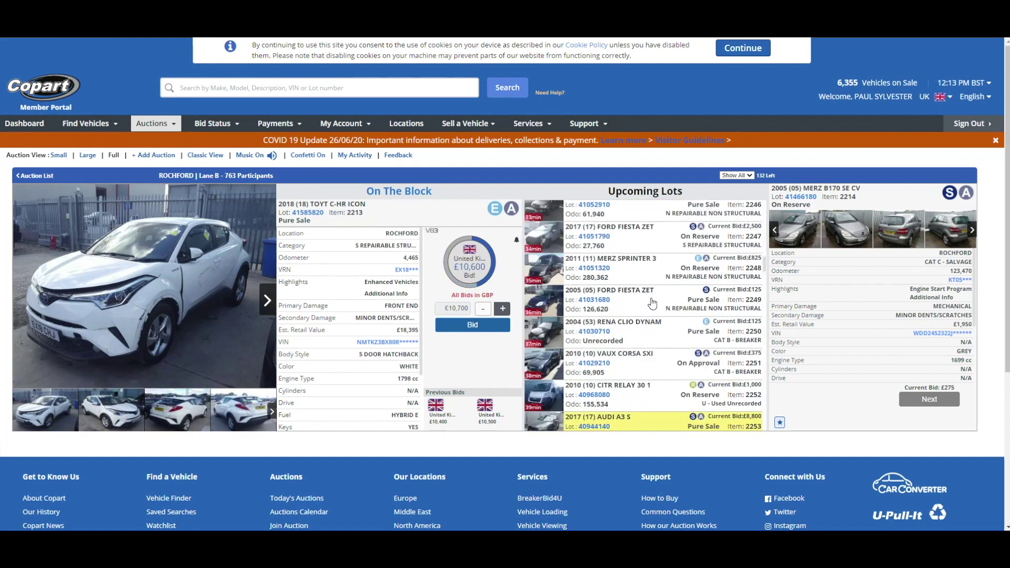
scroll(638, 301, down, 2)
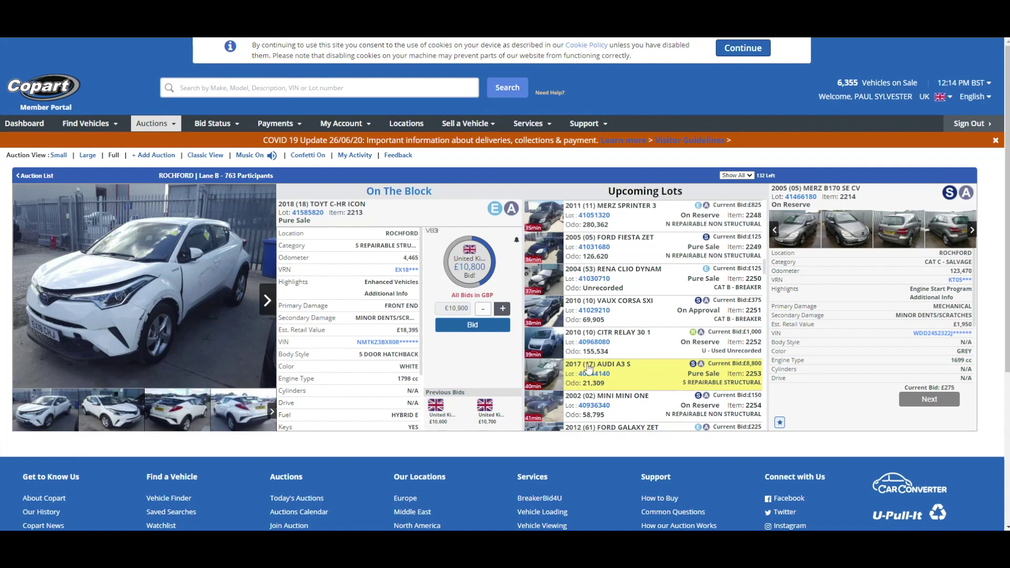
scroll(620, 360, up, 5)
scroll(616, 358, down, 3)
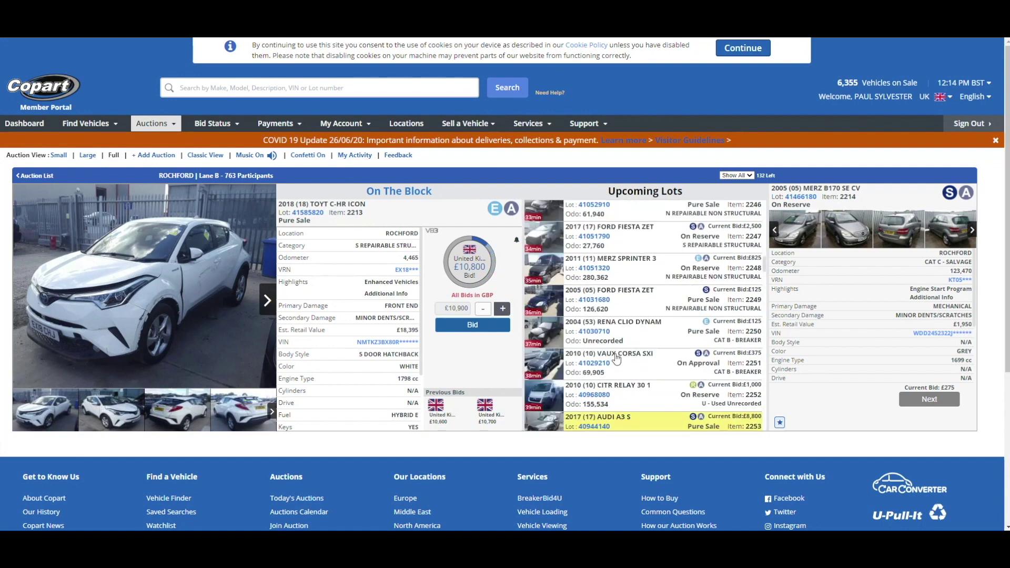
scroll(616, 359, down, 2)
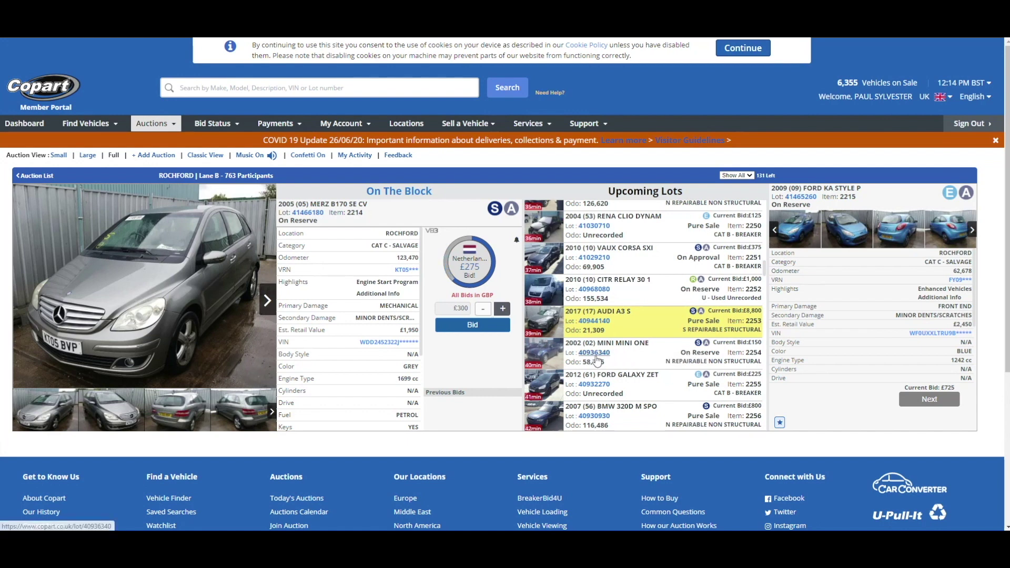
Step: List the Audi vehicles from the Vehicle Finder again and look through the Featured Items filter options
click(89, 127)
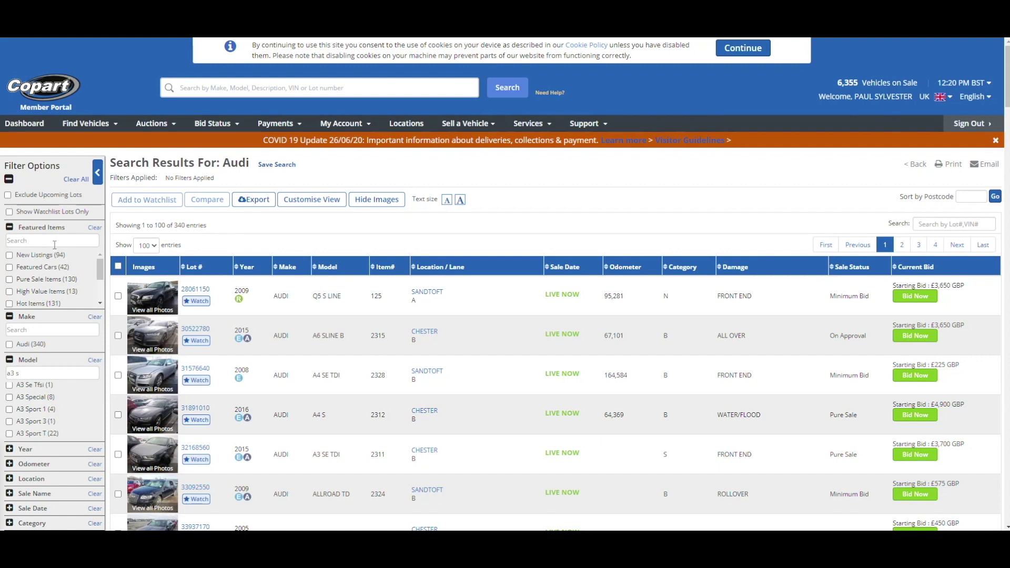
scroll(56, 305, down, 2)
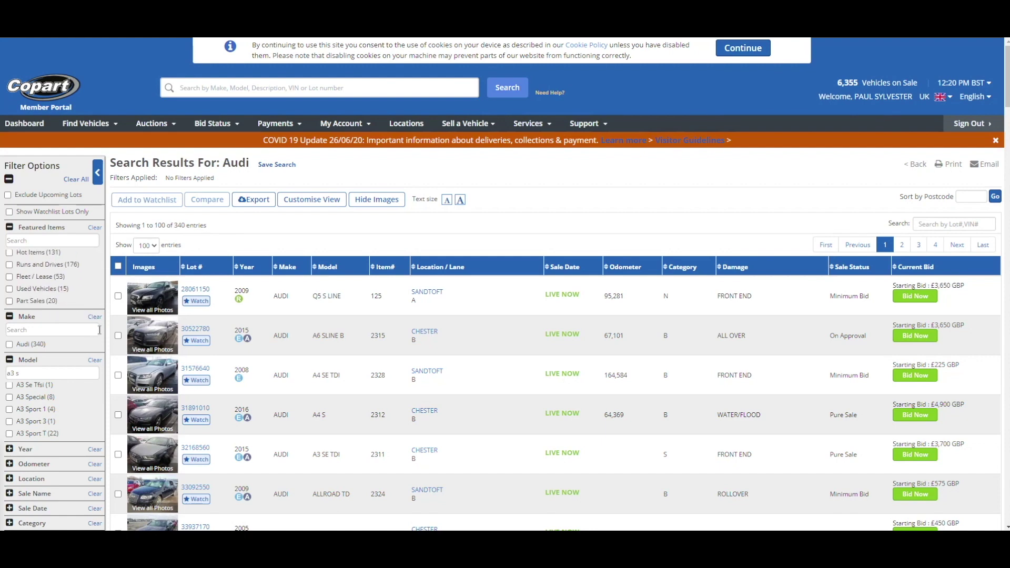
scroll(106, 414, down, 3)
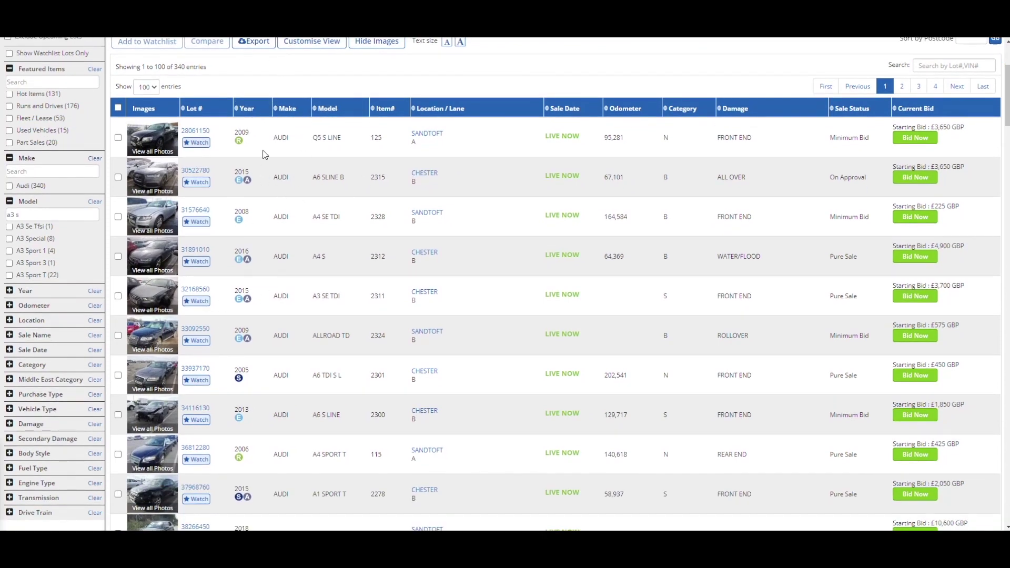
Step: Try to clear the "a3 s" search text from the Model filter
double_click(90, 216)
click(94, 203)
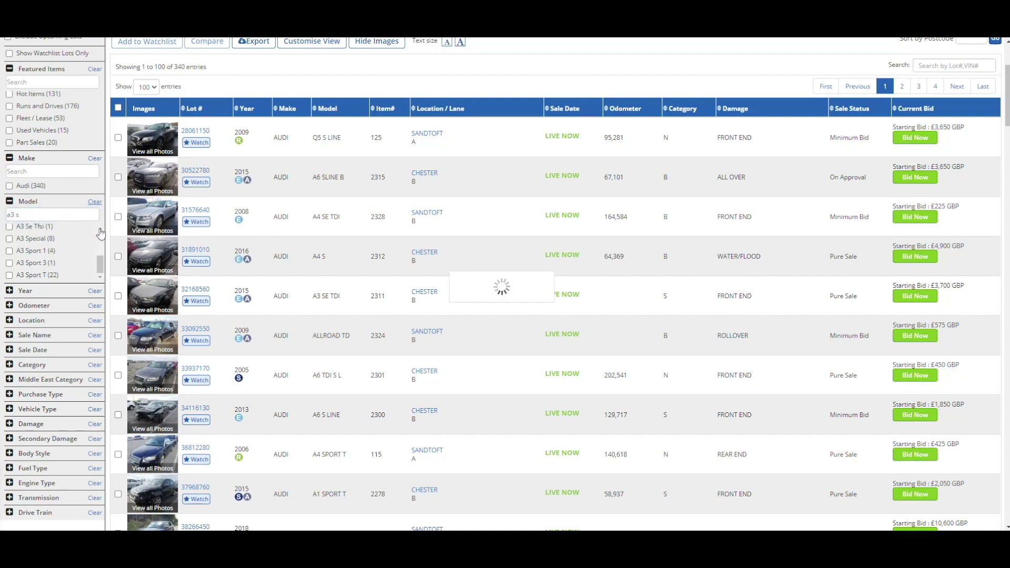
double_click(33, 216)
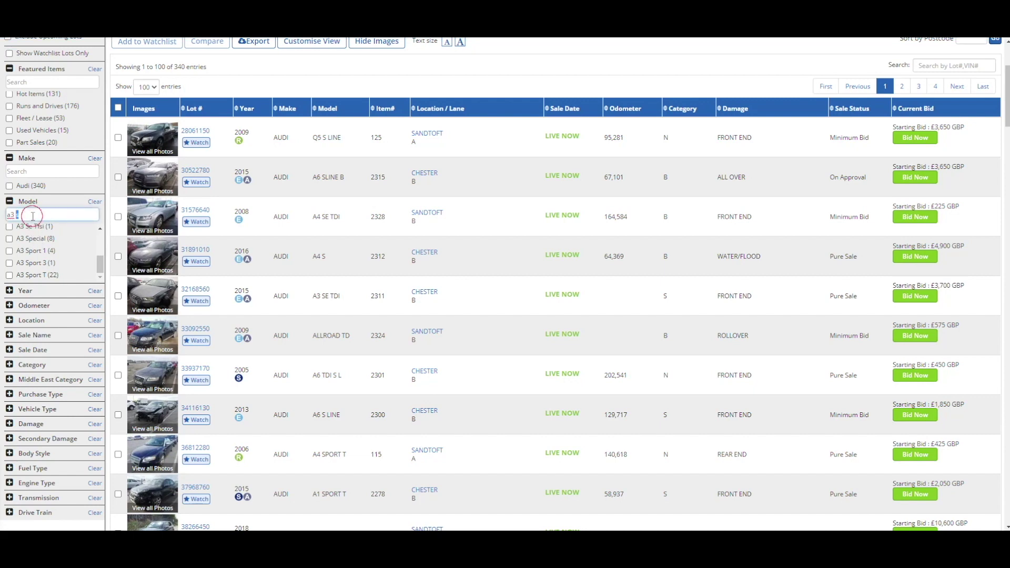
key(BackSpace)
key(BackSpace)
key(BackSpace)
click(94, 203)
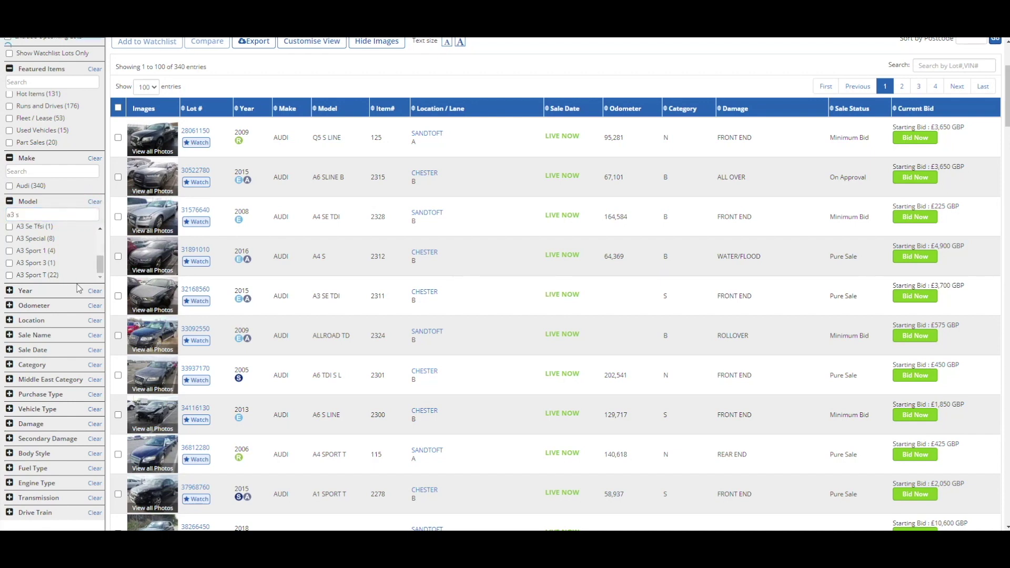
Step: Filter the Audi results to the year 2019 and remove that filter again
click(24, 291)
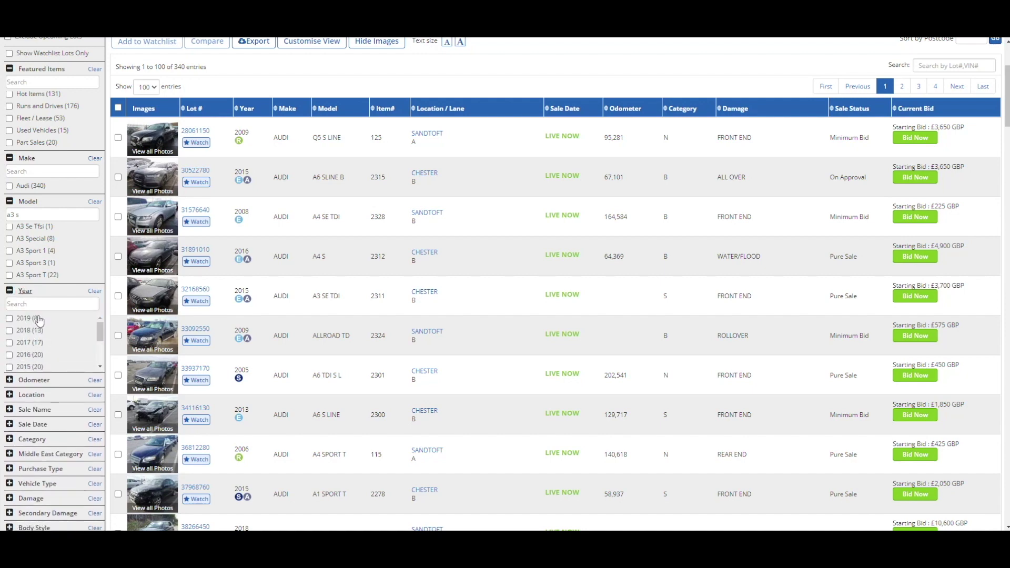
click(9, 318)
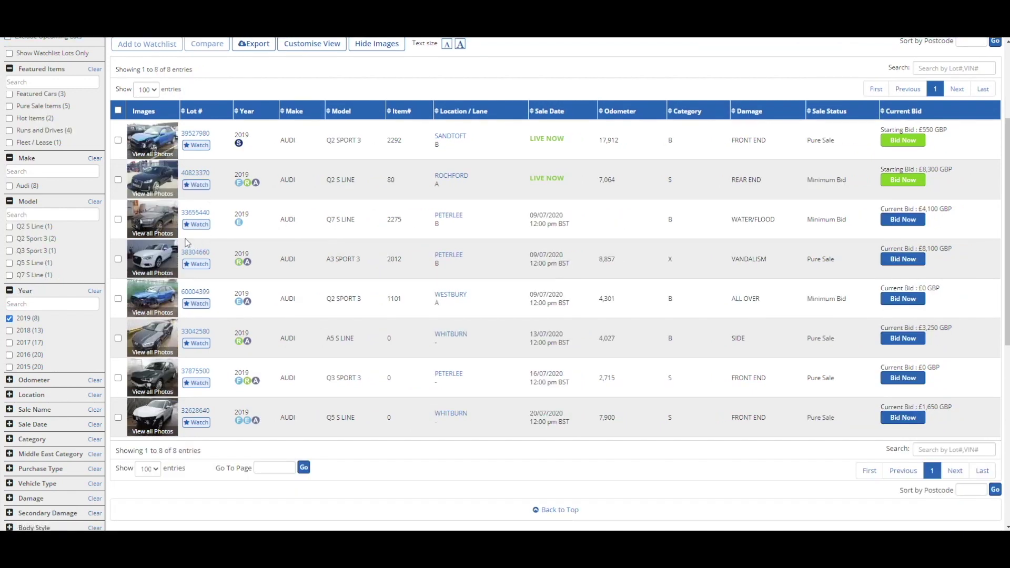
click(9, 319)
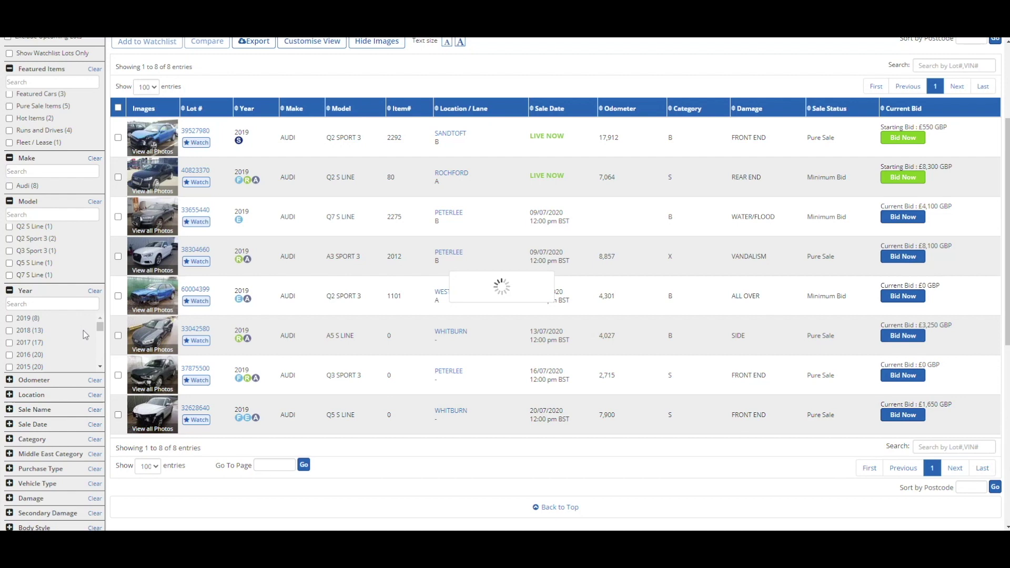
Step: Expand the Odometer filter and look through its mileage ranges
click(10, 380)
scroll(32, 389, down, 2)
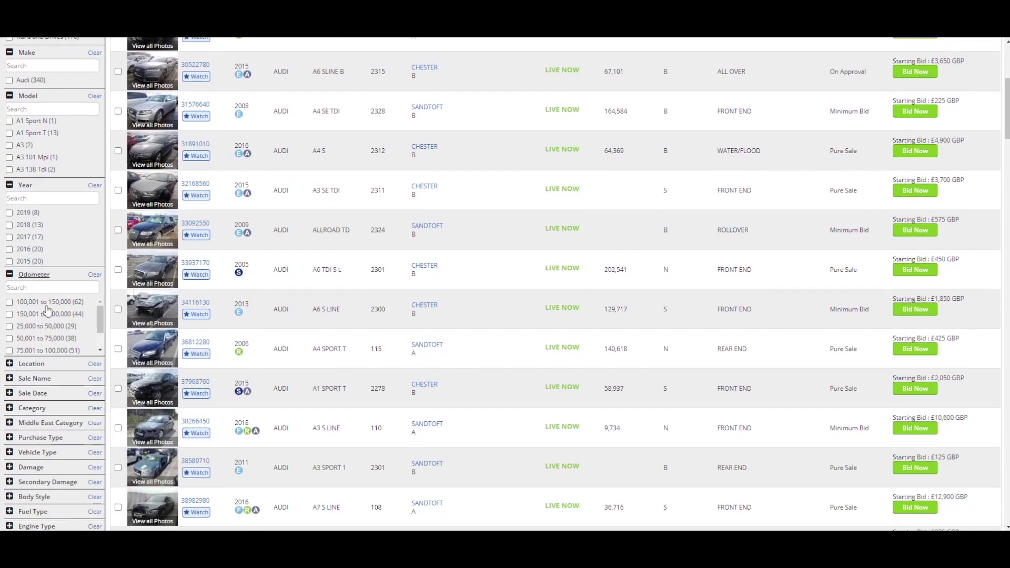
drag(100, 320, 99, 347)
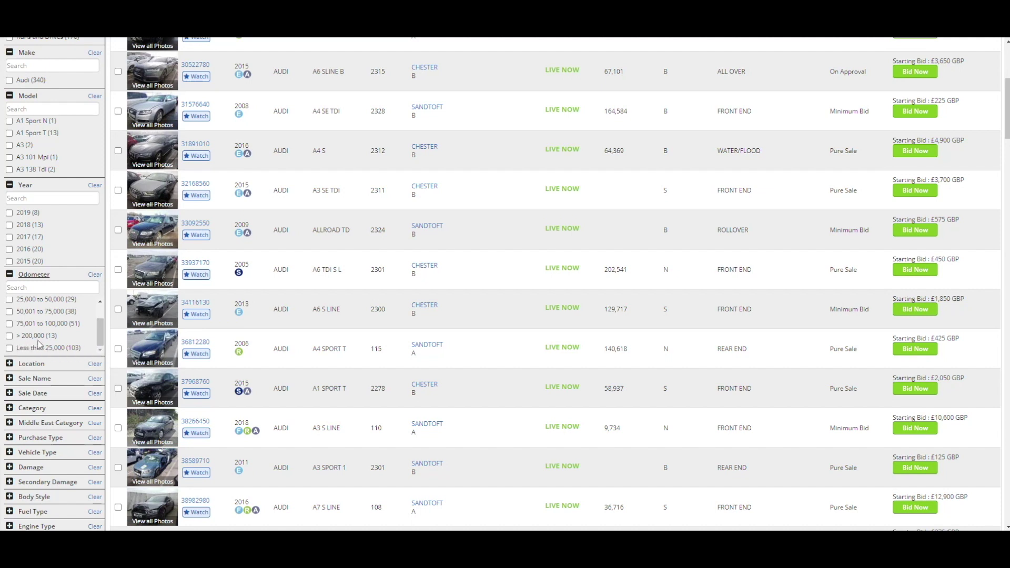
drag(99, 333, 102, 307)
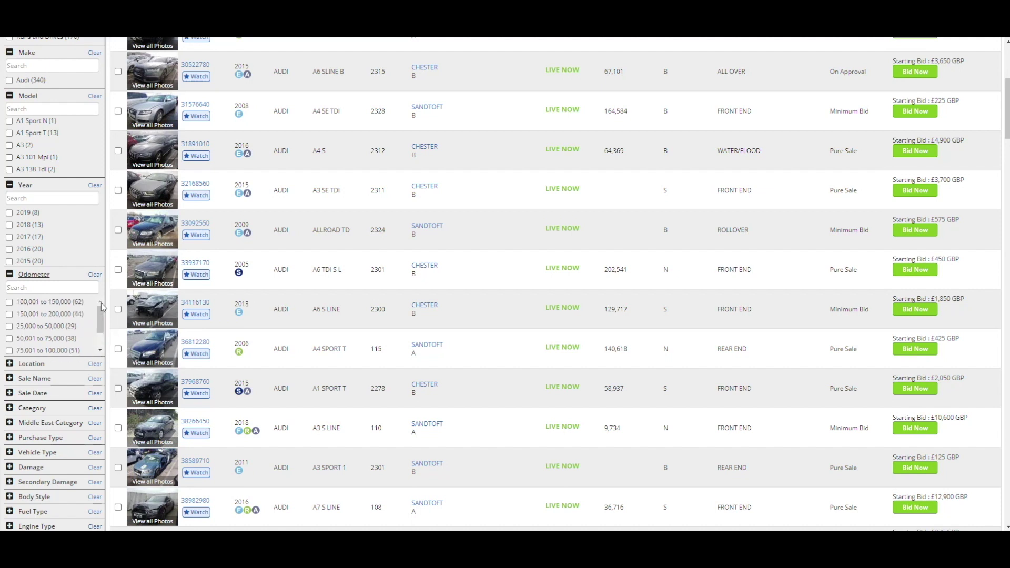
Step: Look through the Location and Sale Name filter options for the Audi results, collapsing each one after viewing
click(10, 364)
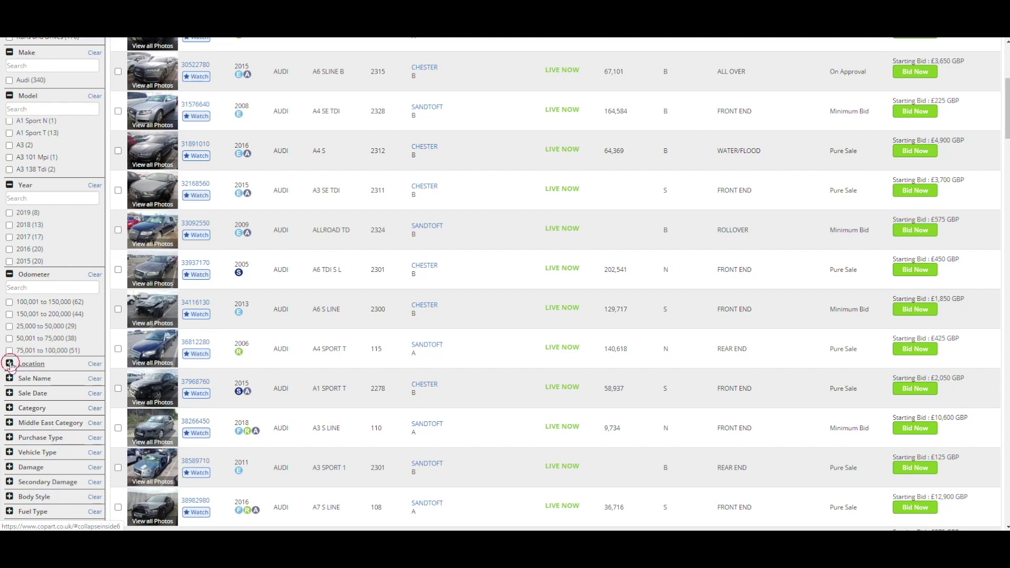
scroll(99, 410, down, 5)
scroll(102, 431, down, 5)
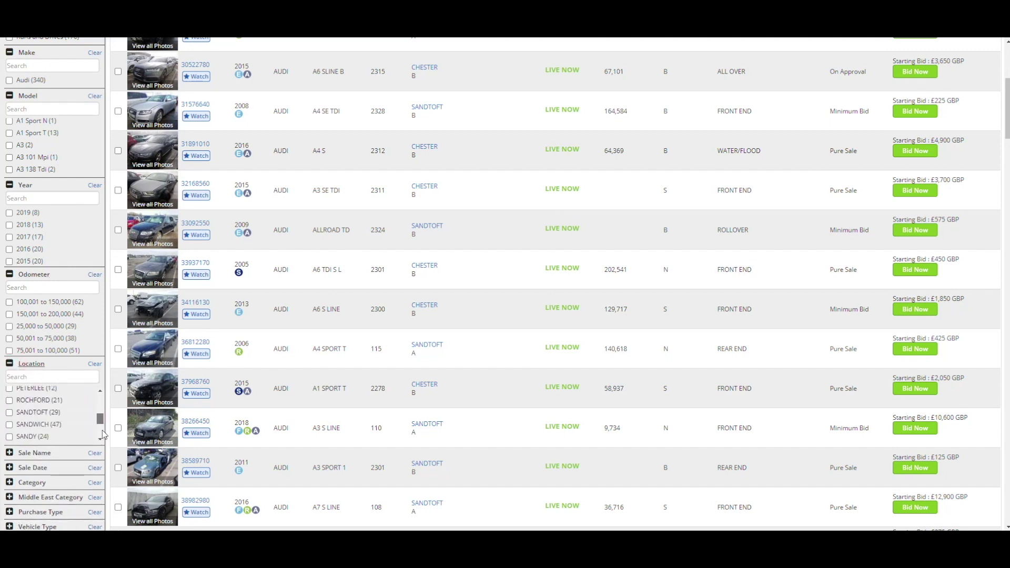
scroll(105, 437, up, 5)
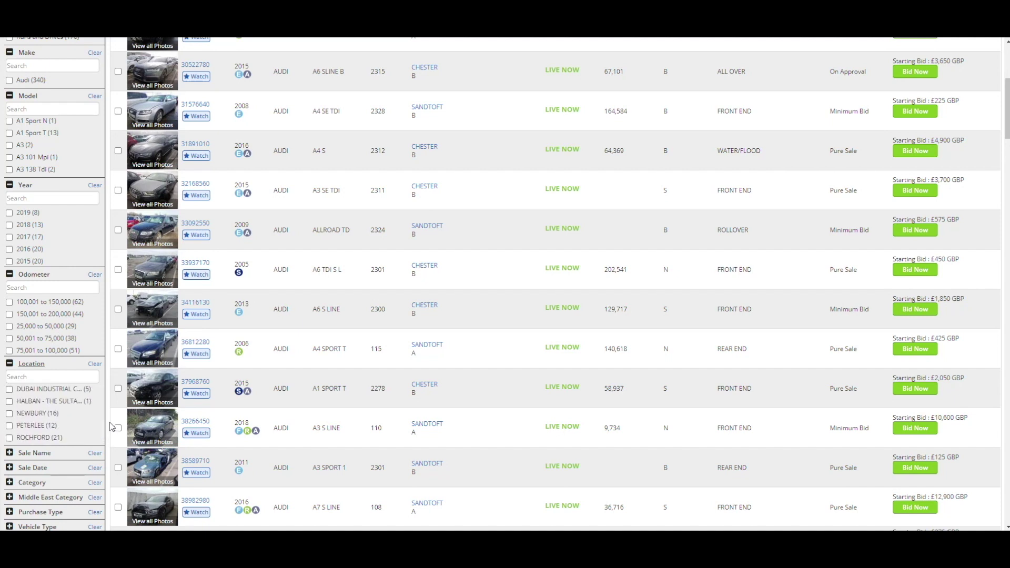
scroll(100, 413, down, 5)
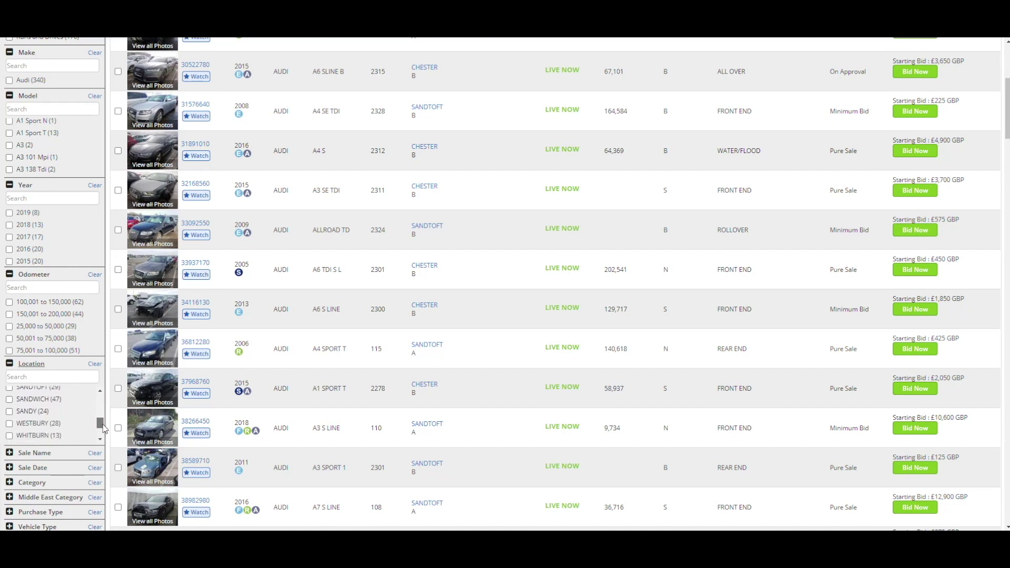
click(10, 364)
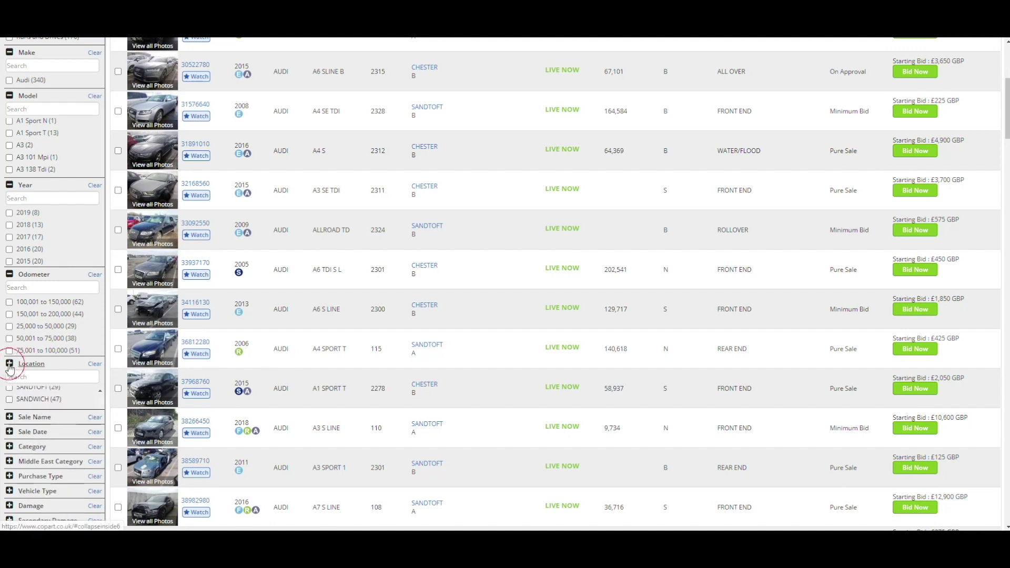
click(9, 380)
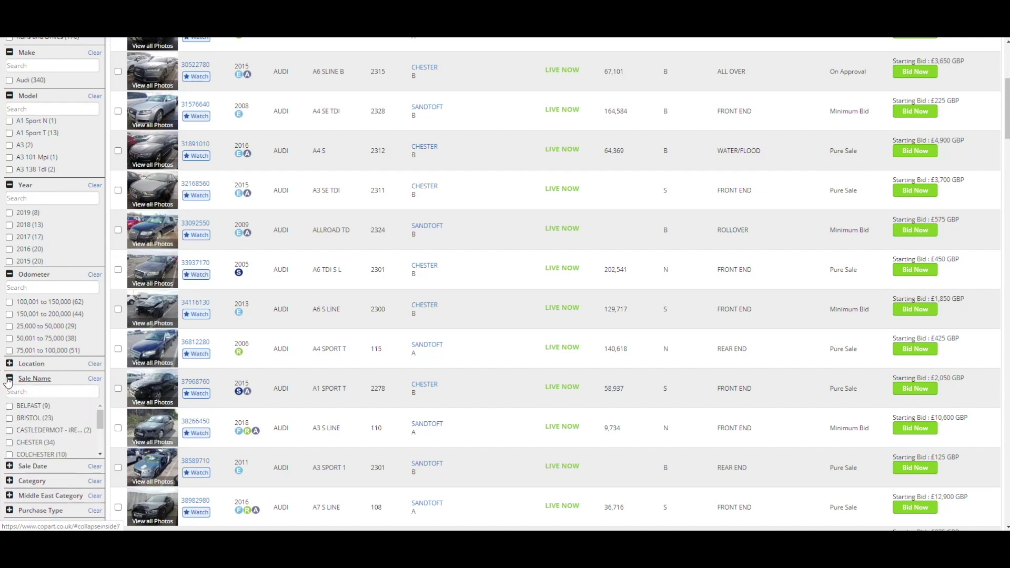
click(8, 380)
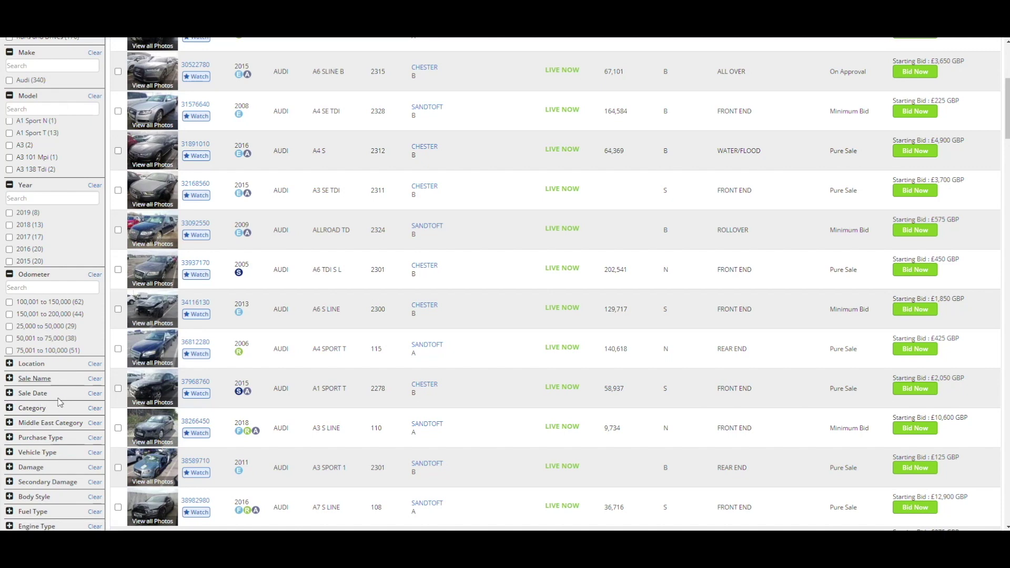
Step: Look at the Category filter options, collapse them and expand the Purchase Type filter
scroll(60, 402, down, 1)
click(11, 357)
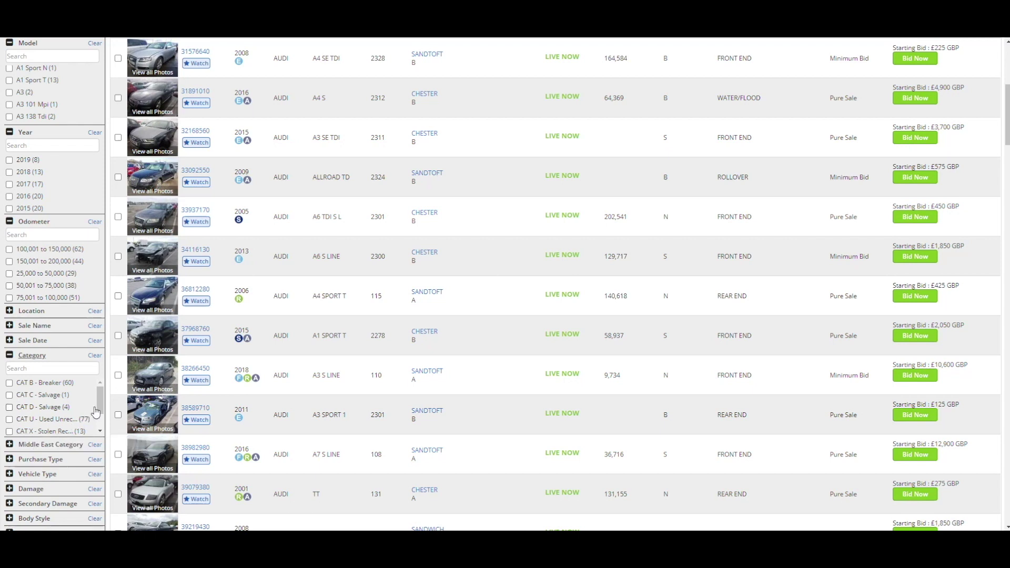
click(9, 358)
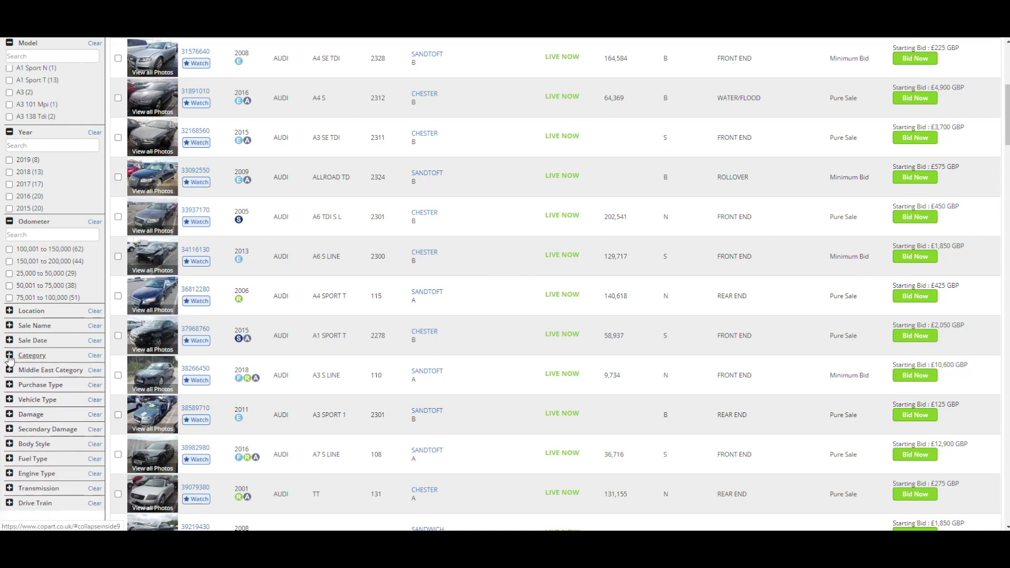
click(9, 385)
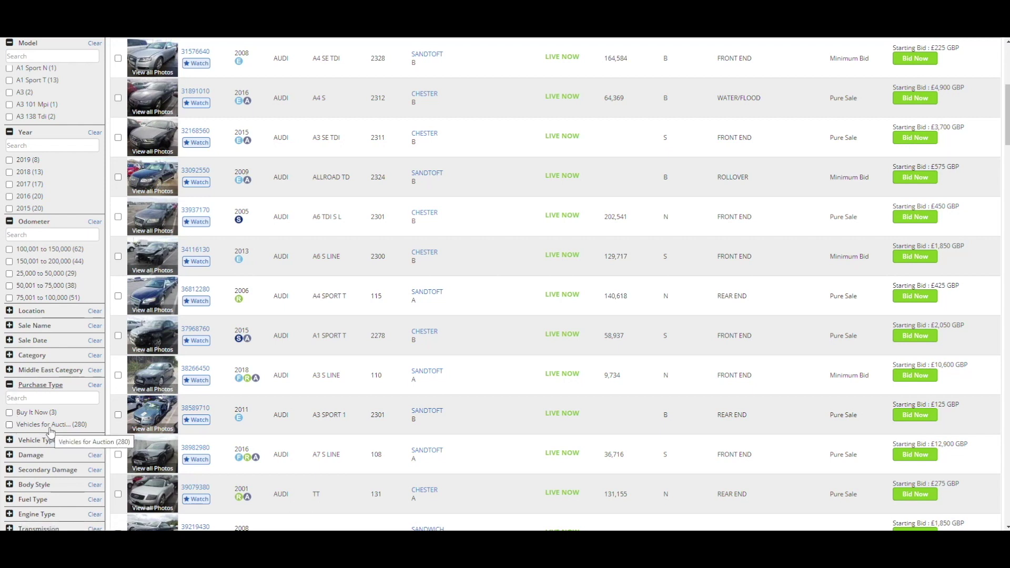
Step: Collapse the Purchase Type filter, then filter the Audi results to the Classics vehicle type and remove that filter again
click(10, 387)
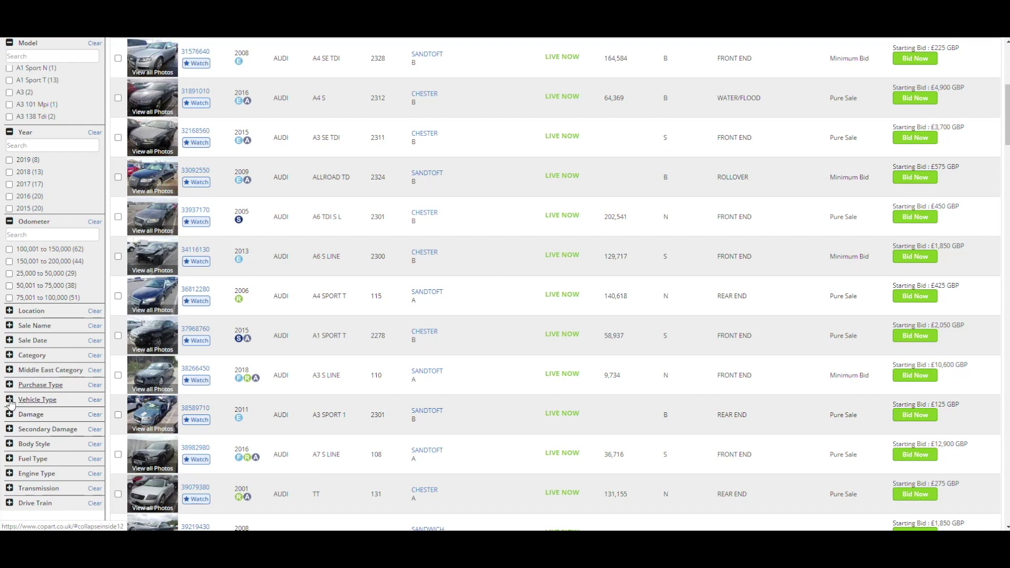
click(10, 401)
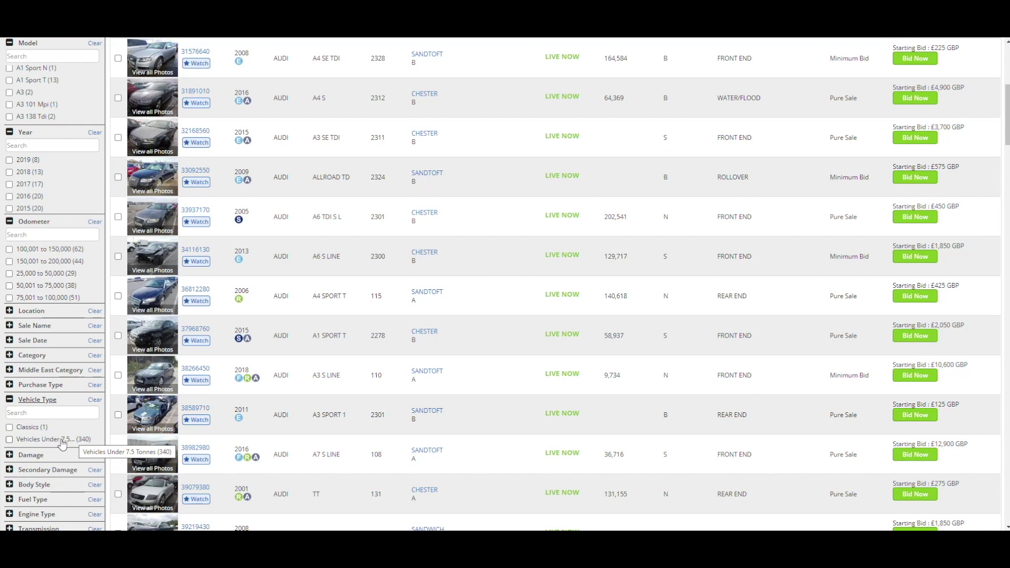
click(11, 427)
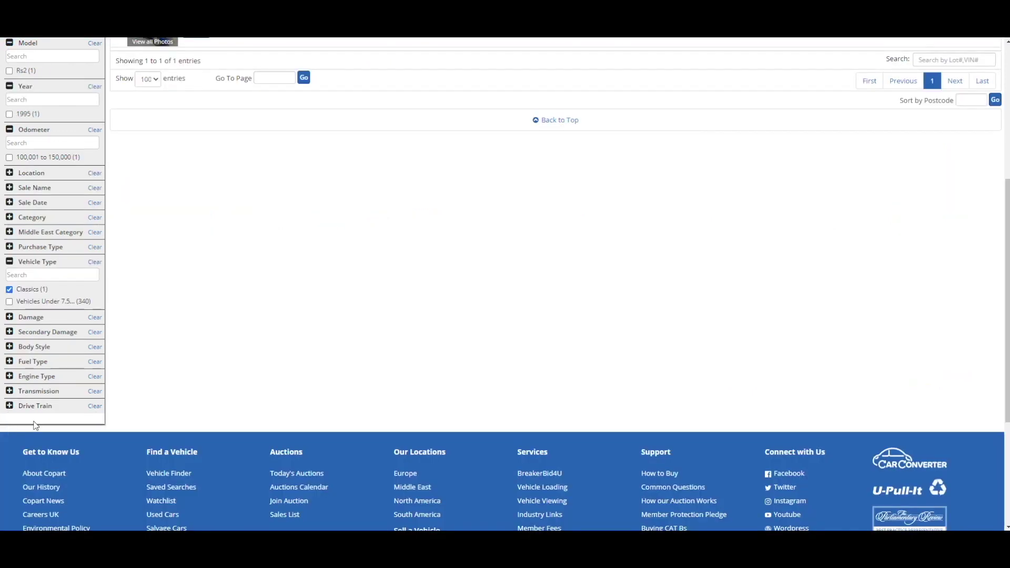
scroll(164, 318, up, 2)
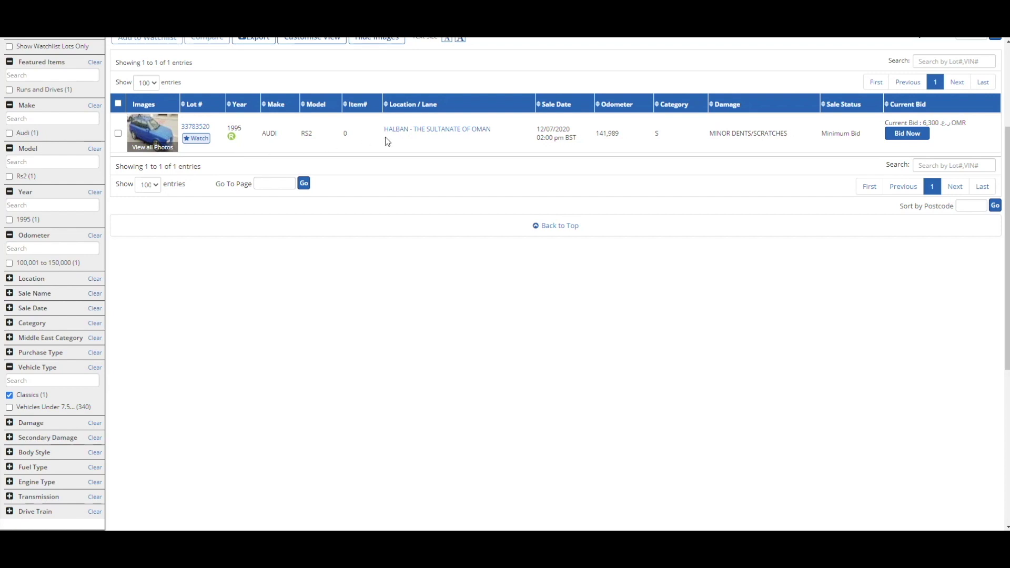
click(9, 396)
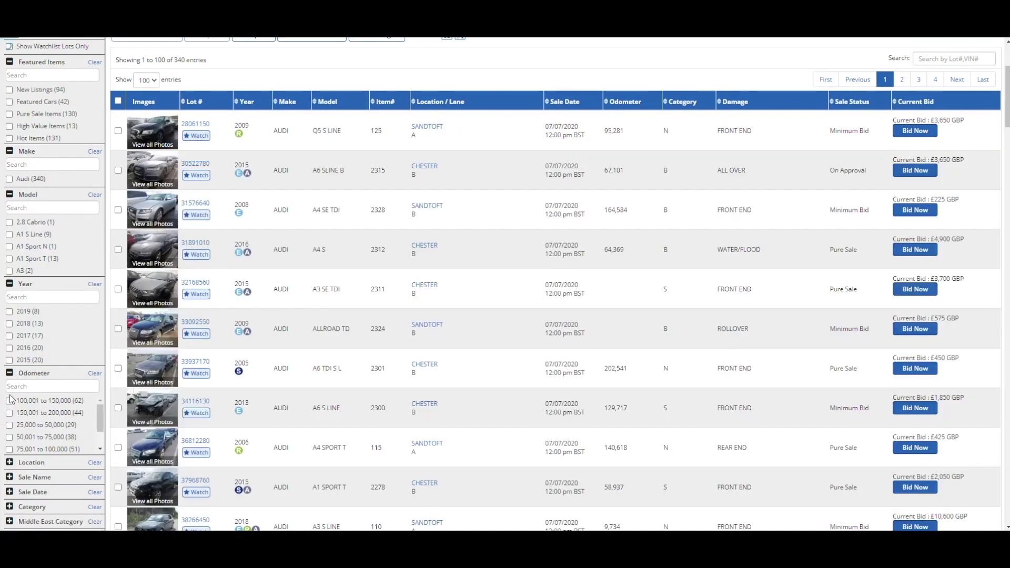
Step: Collapse the Odometer and Vehicle Type filters
click(34, 373)
click(55, 476)
scroll(58, 421, down, 1)
scroll(58, 421, down, 1)
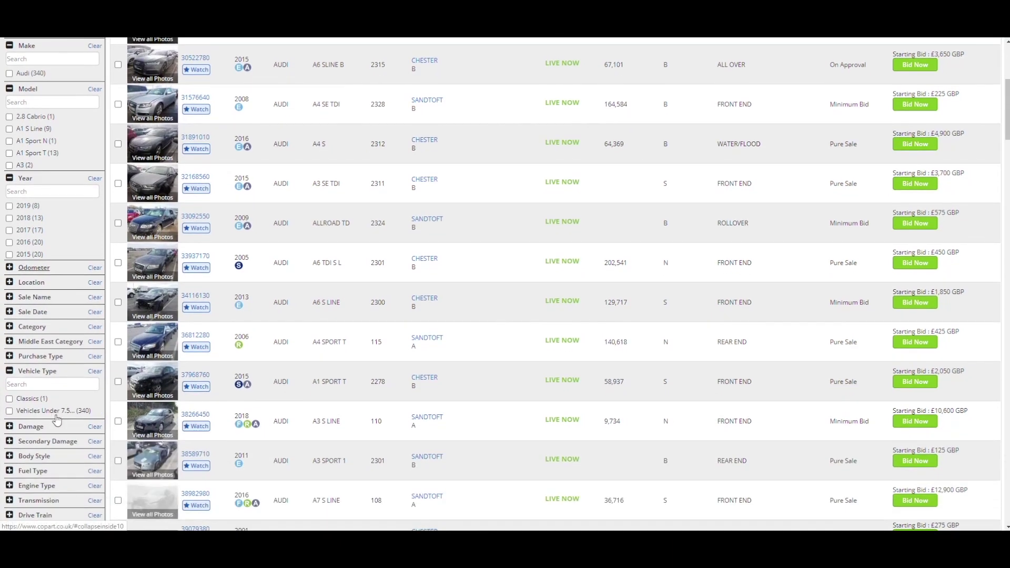
click(9, 372)
Step: Look through the Damage and Secondary Damage filter options, collapsing each one after viewing
click(10, 387)
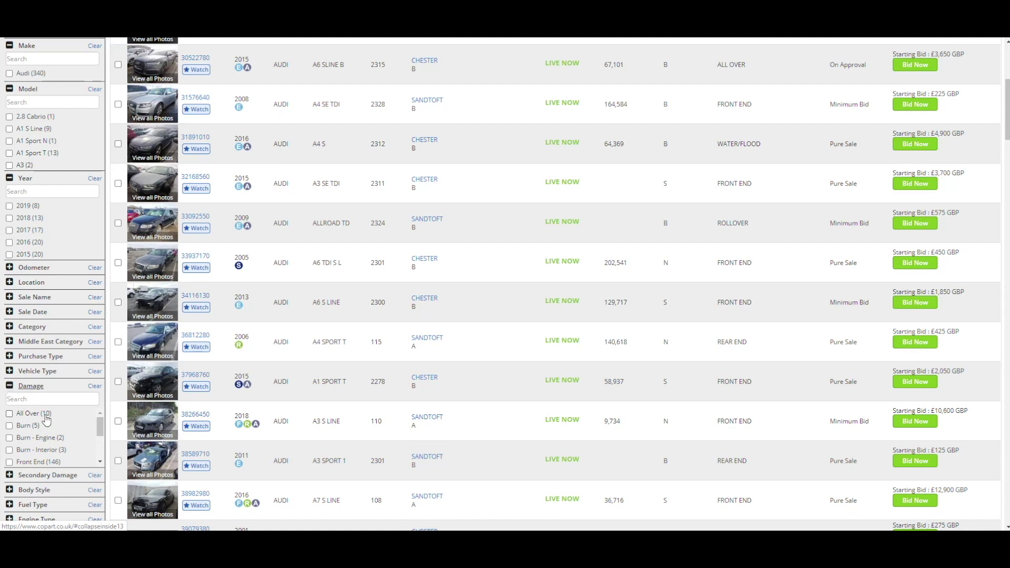
drag(100, 429, 102, 444)
click(10, 386)
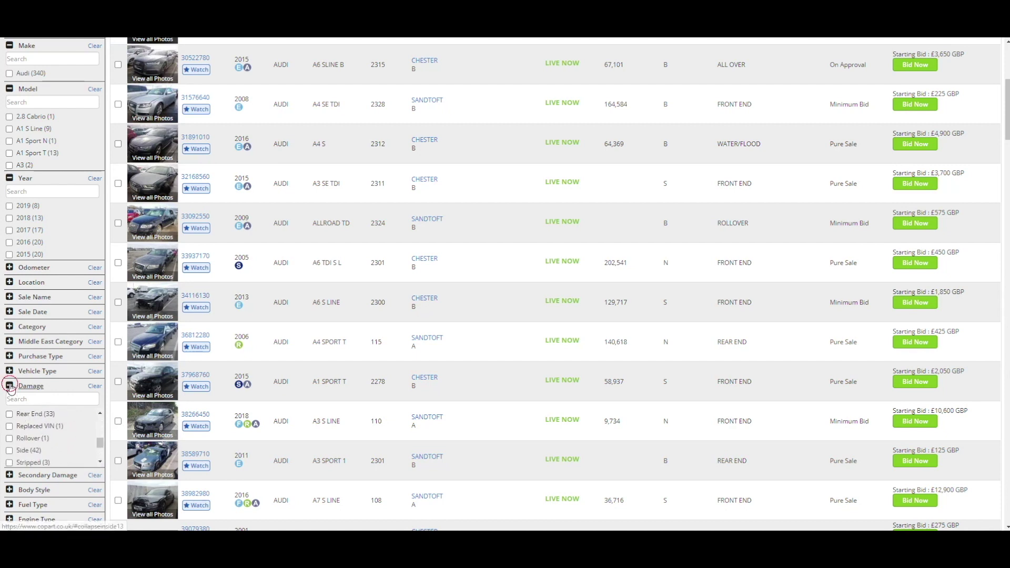
click(8, 400)
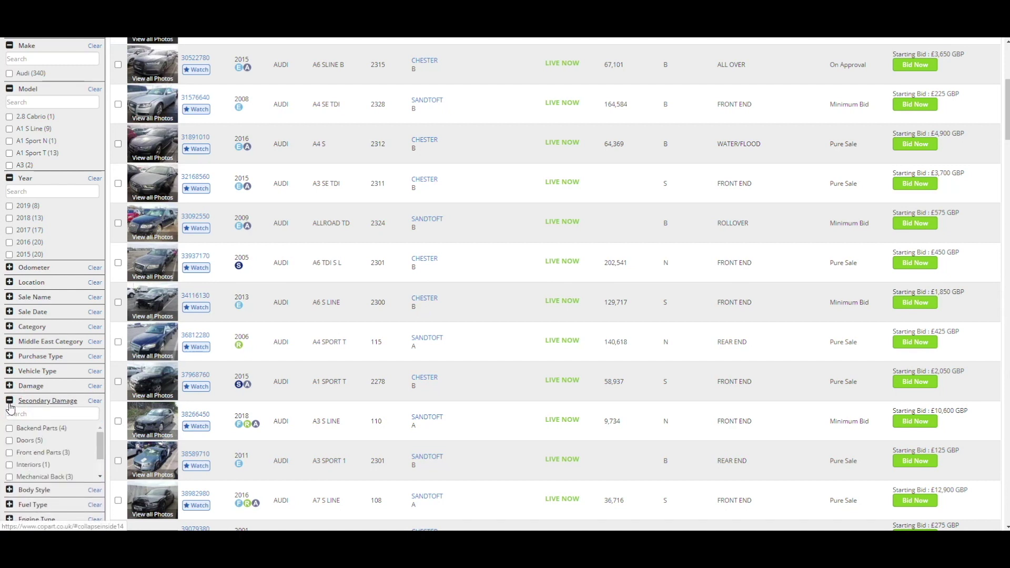
click(9, 402)
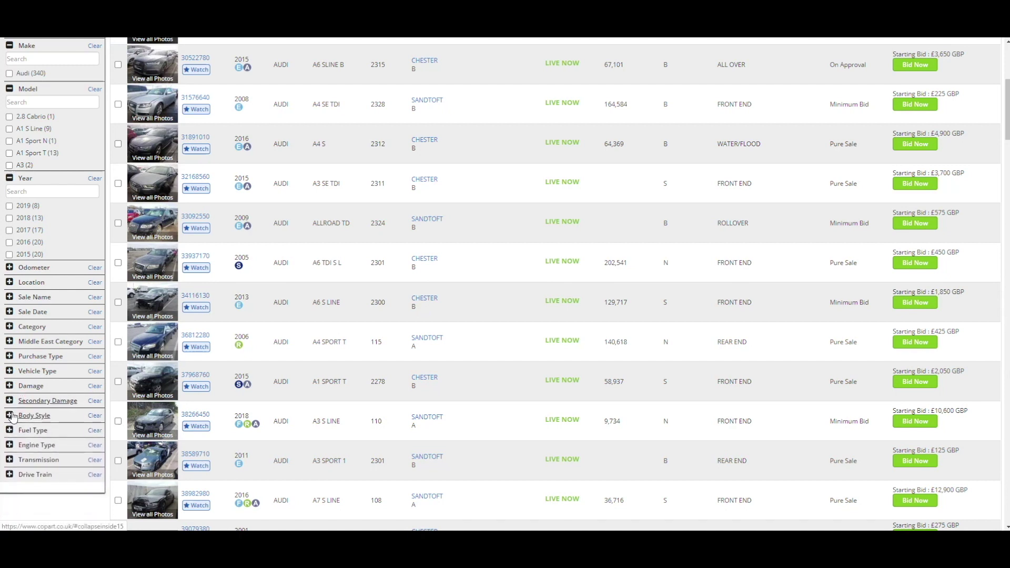
Step: Look through the Body Style and Engine Type filter options, collapsing each one after viewing
click(11, 416)
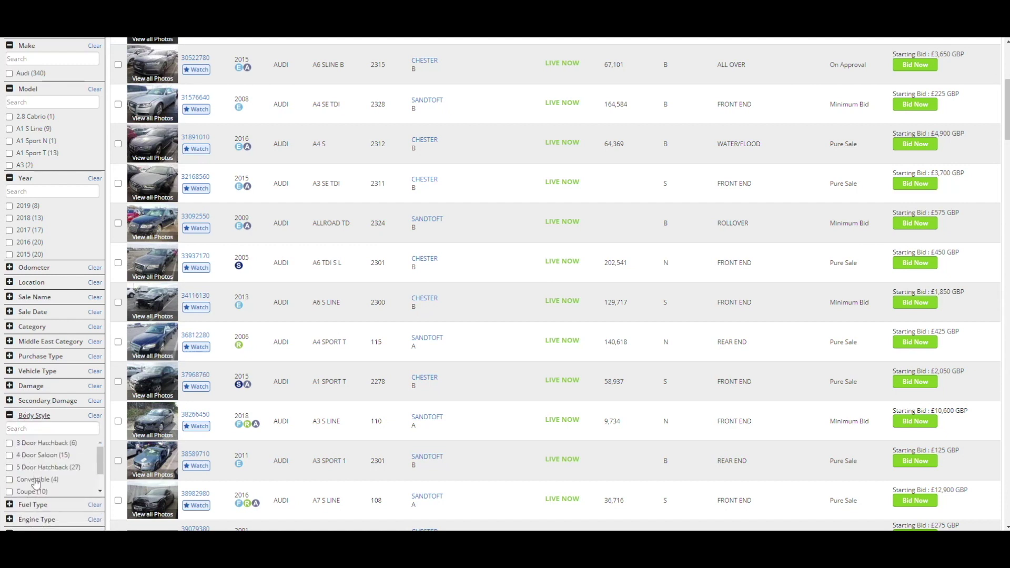
scroll(100, 488, down, 2)
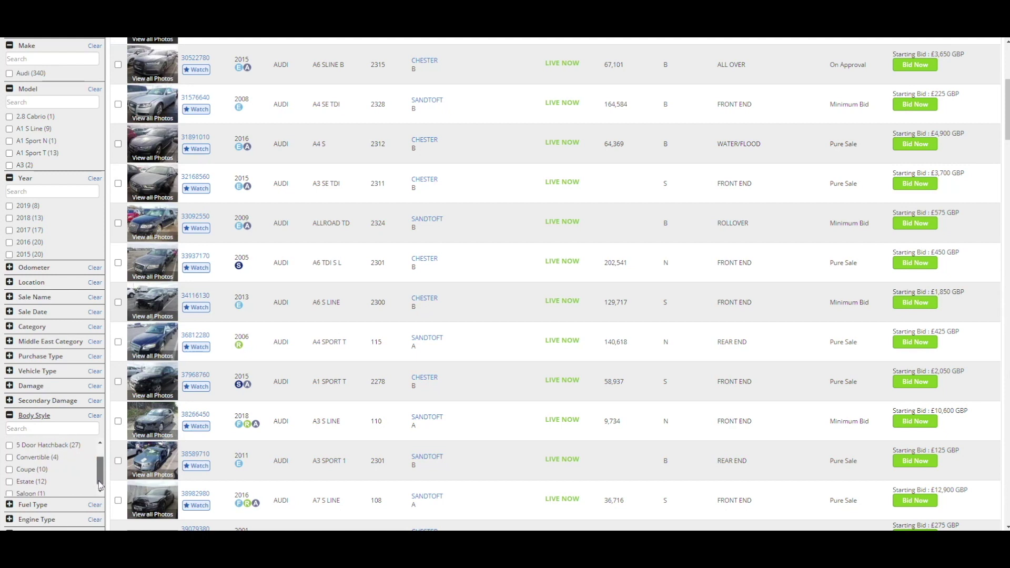
click(11, 416)
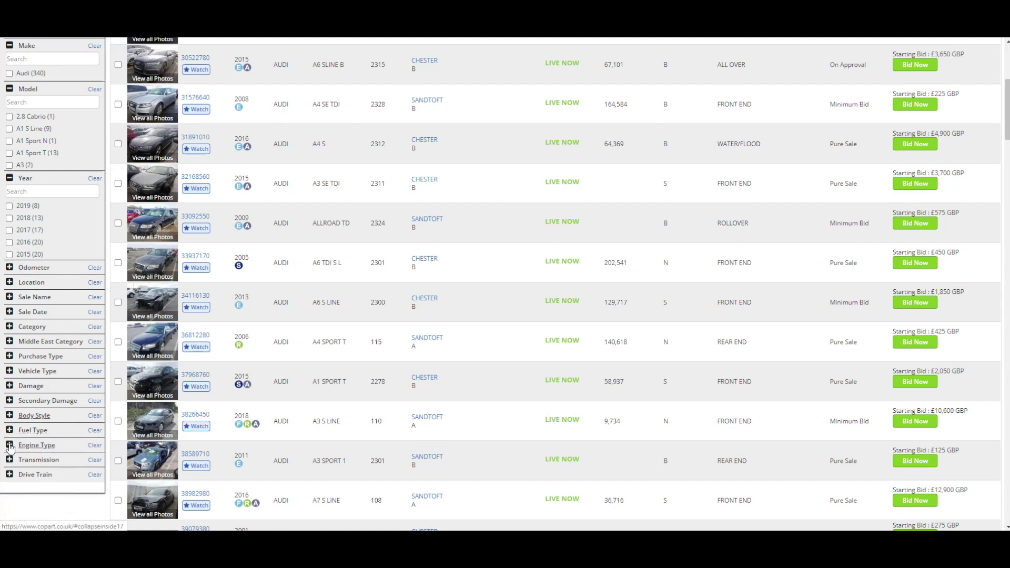
click(10, 446)
scroll(9, 445, down, 2)
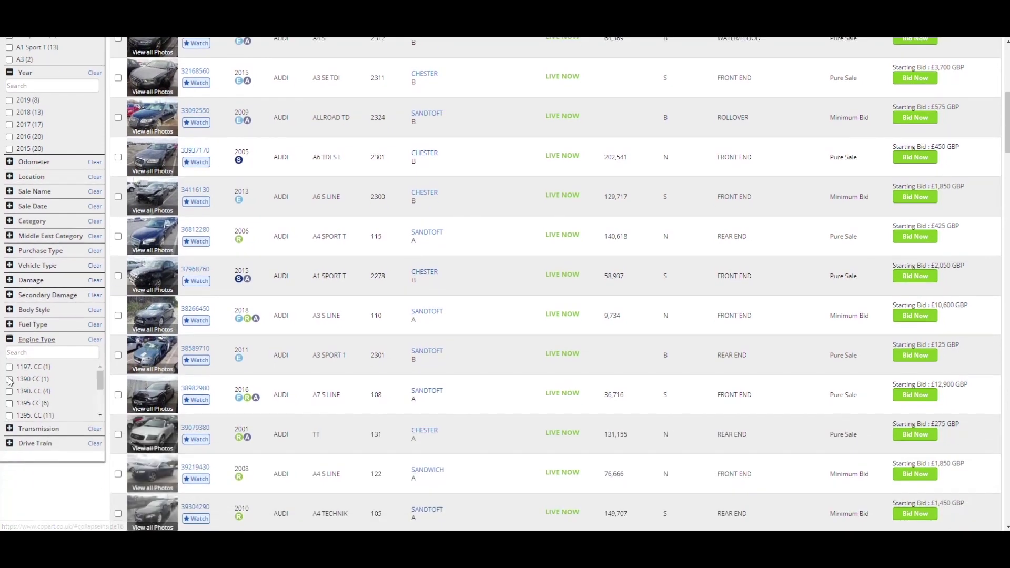
click(9, 340)
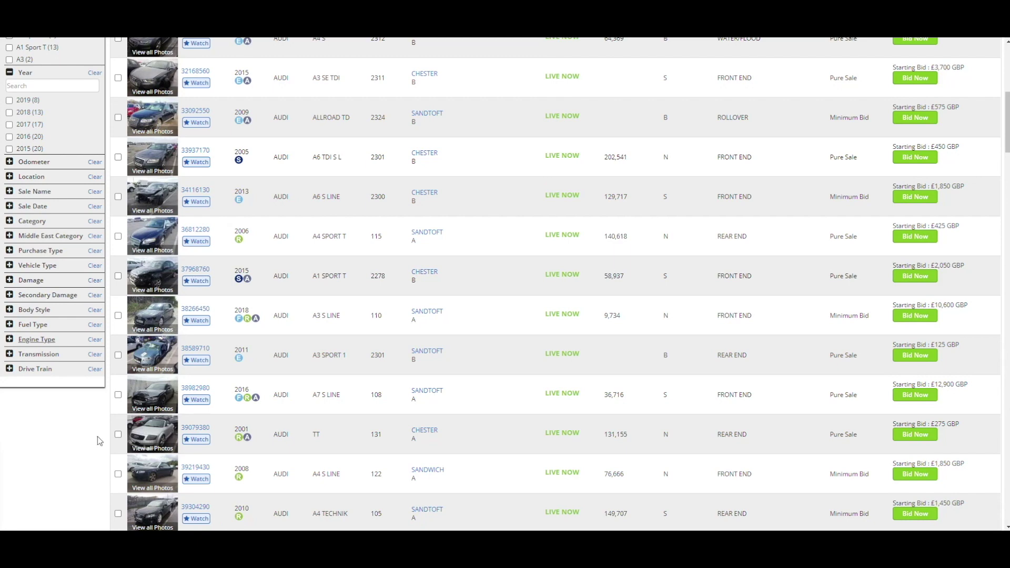
Step: Sort the Audi results by year with the newest first, switch to oldest first and return to newest first
scroll(99, 441, up, 7)
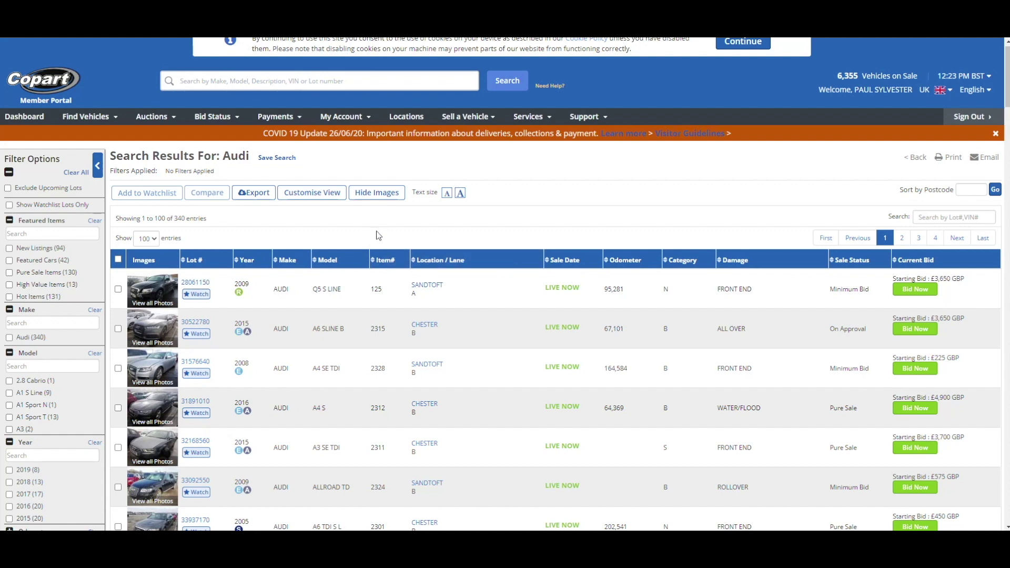
scroll(379, 237, down, 1)
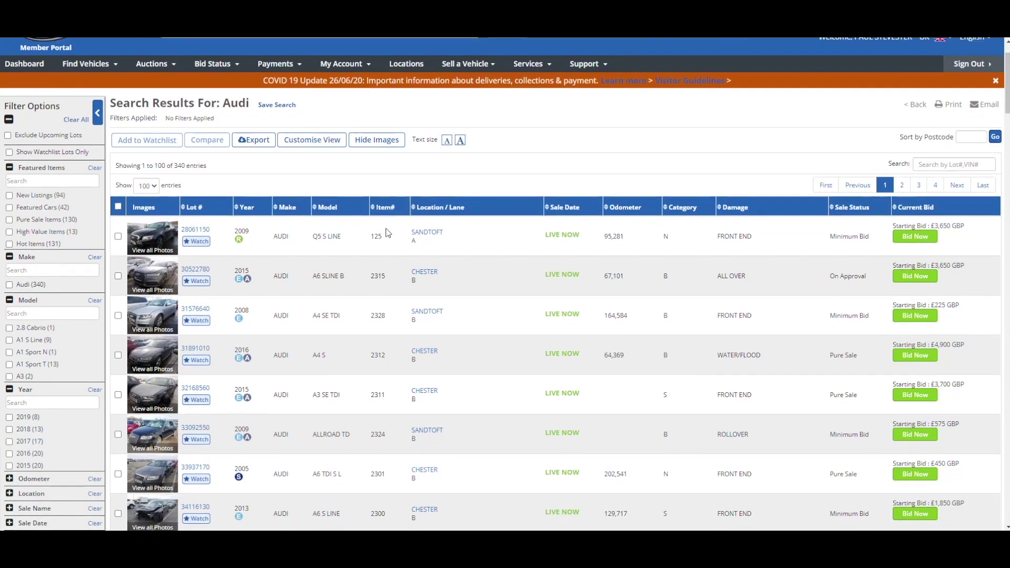
click(249, 208)
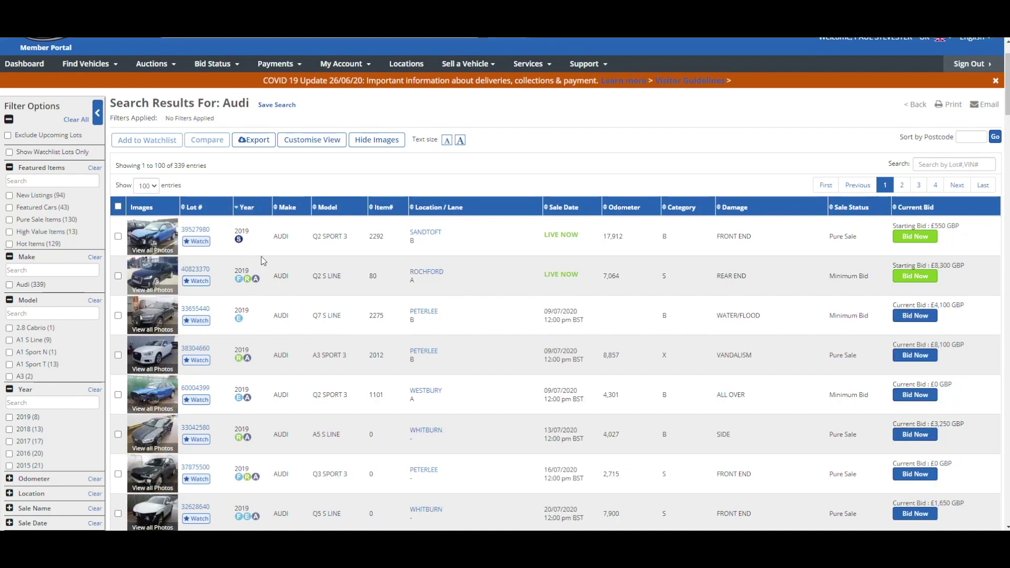
scroll(256, 315, down, 5)
scroll(257, 317, up, 4)
scroll(255, 313, up, 2)
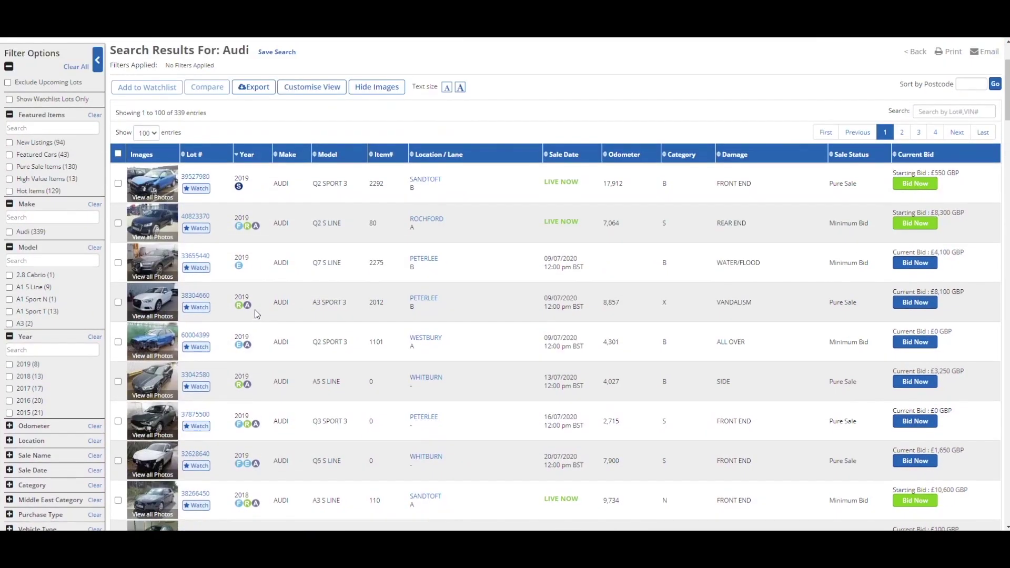
click(248, 157)
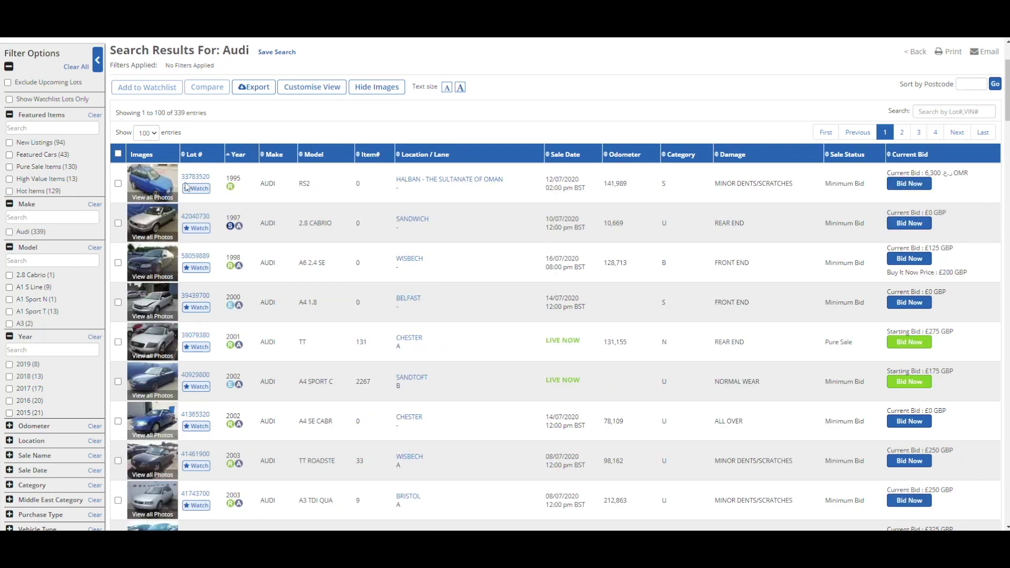
click(236, 156)
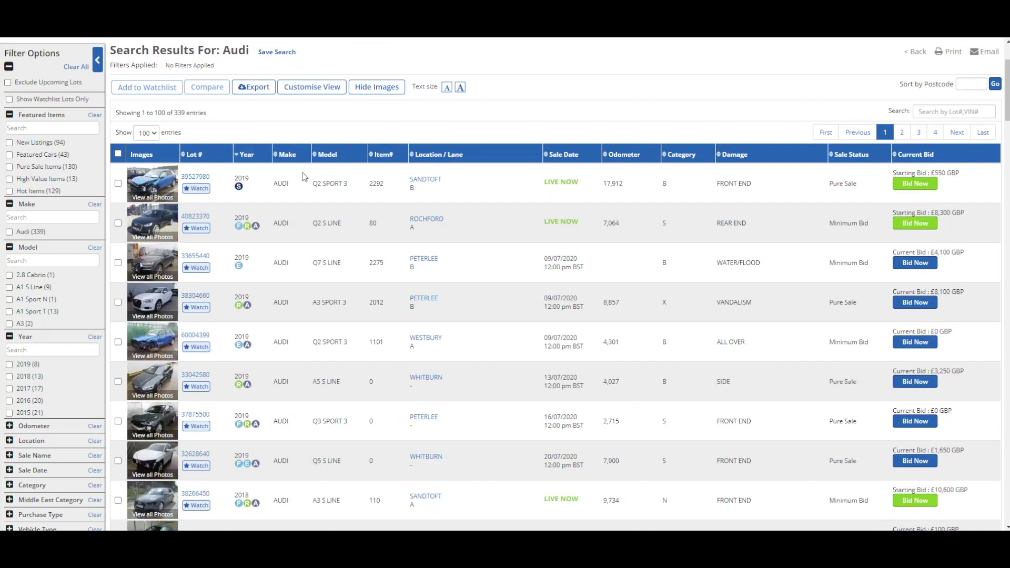
Step: Sort the Audi results by model in ascending and descending order, then sort them by location from A to Z
click(330, 155)
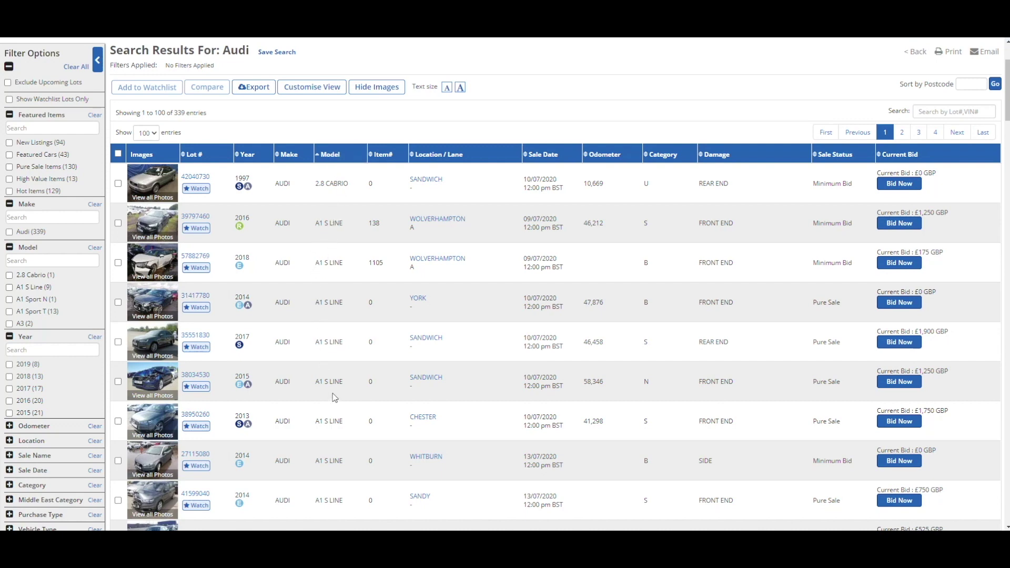
click(338, 157)
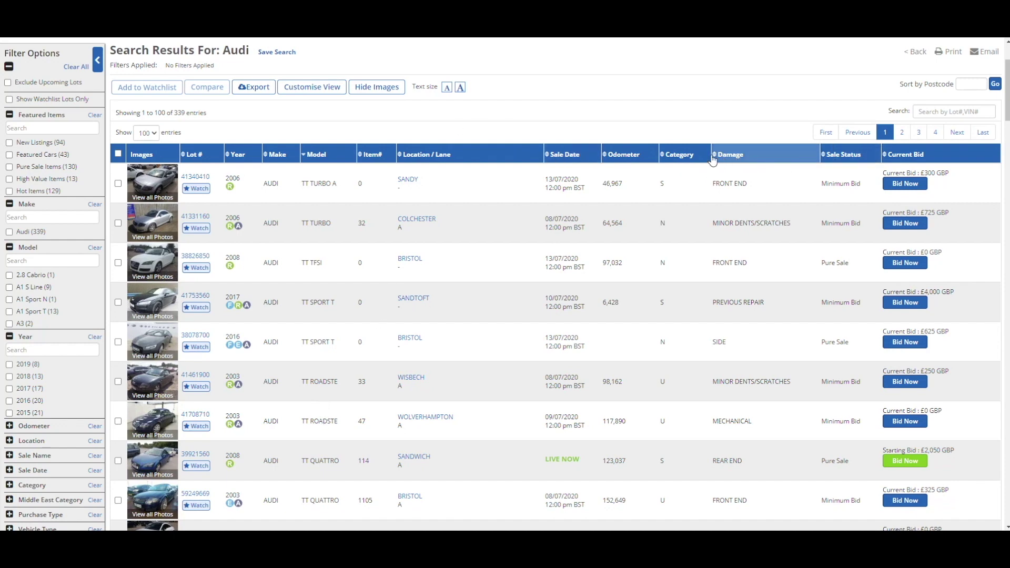
click(424, 155)
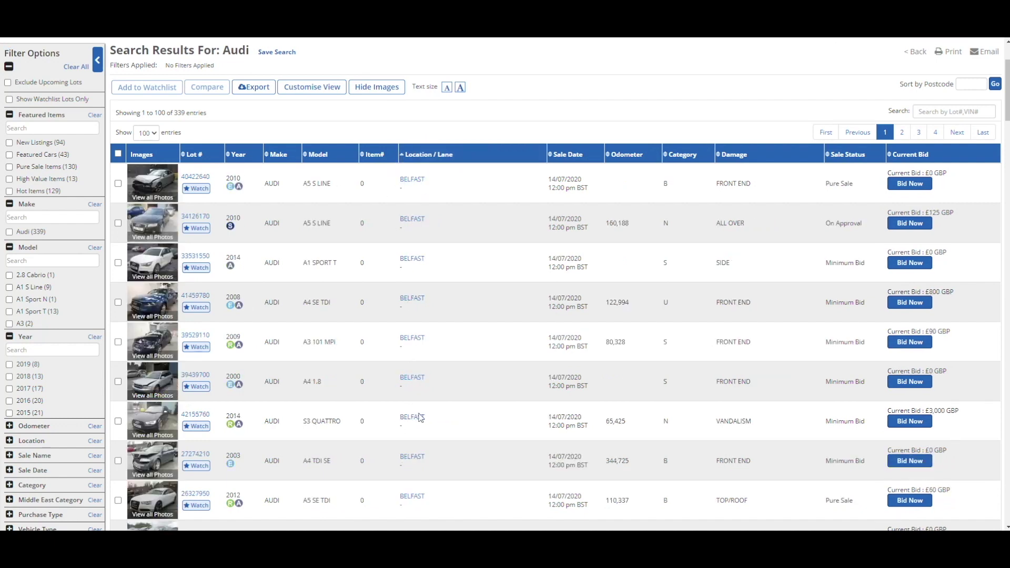
scroll(333, 343, down, 4)
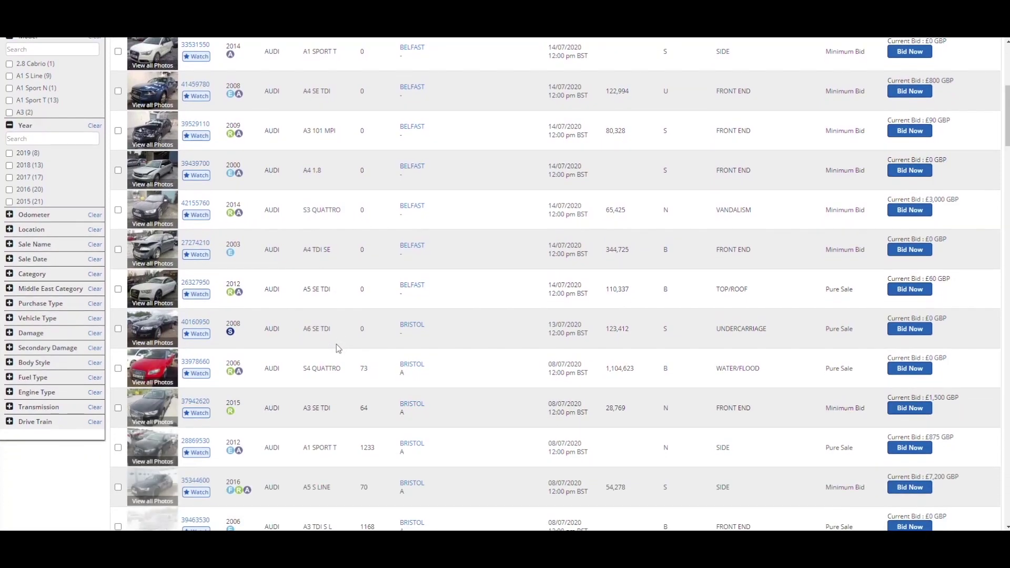
scroll(336, 344, up, 3)
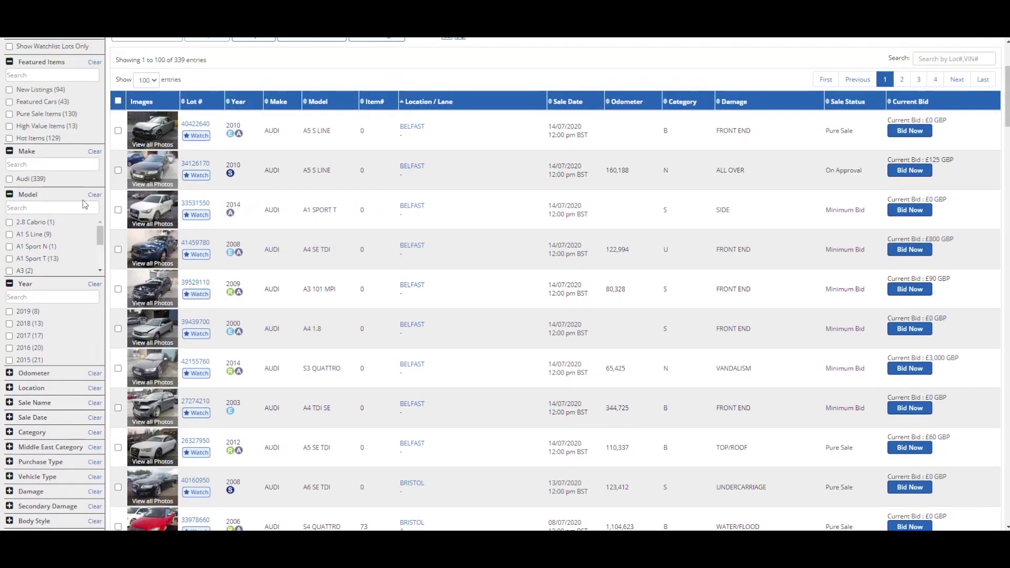
scroll(331, 342, up, 2)
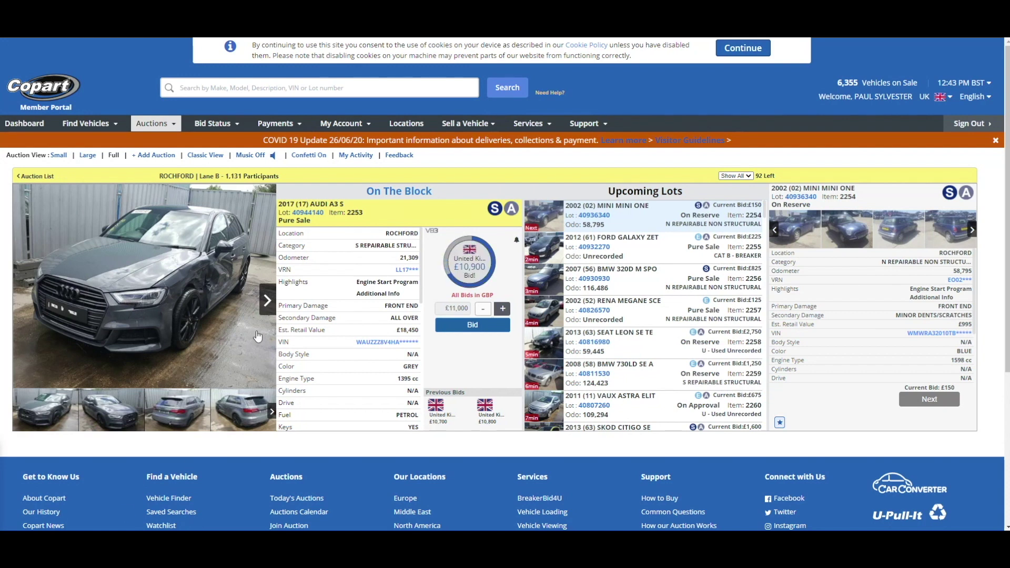
Step: Browse forward through the photos of the 2017 Audi A3 S on the block in the Rochford Lane B auction
click(266, 301)
click(266, 301)
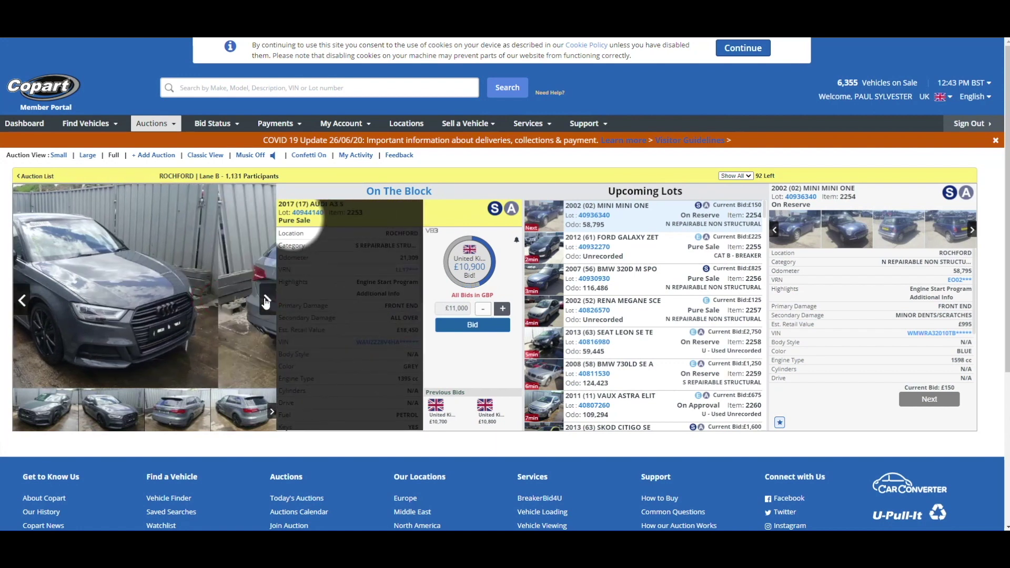
click(266, 301)
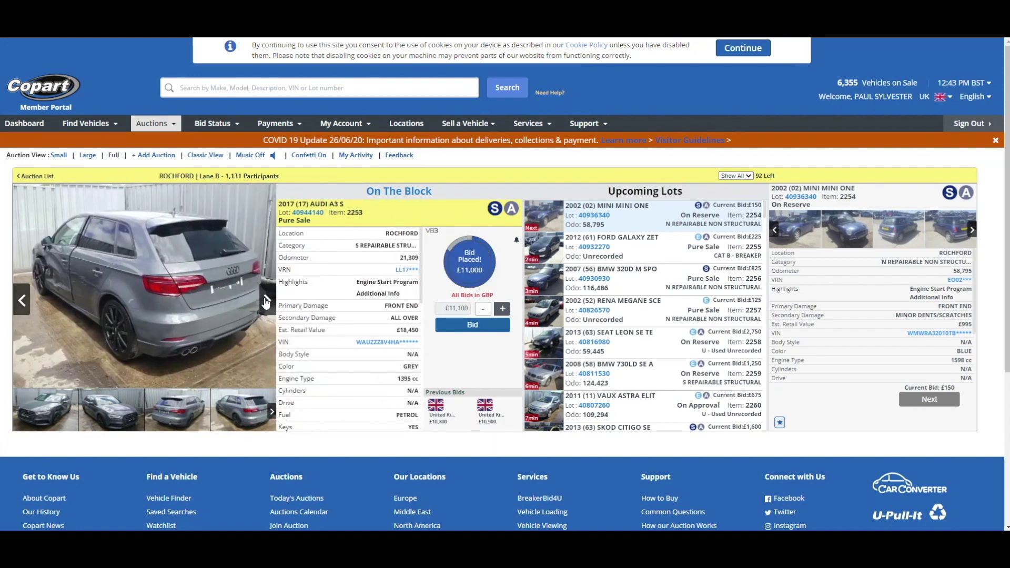
click(266, 301)
click(266, 301)
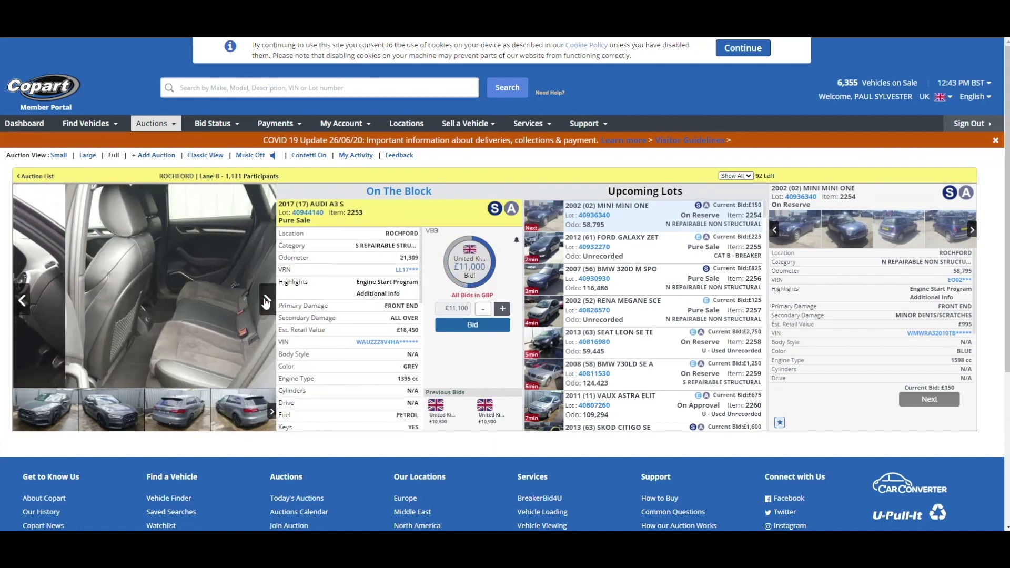
click(266, 300)
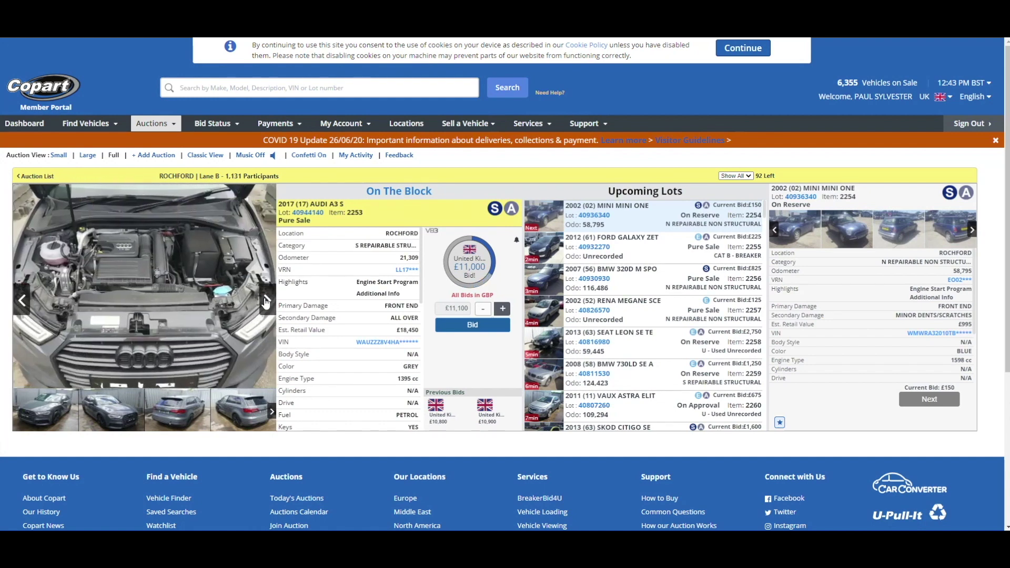
click(266, 301)
click(265, 300)
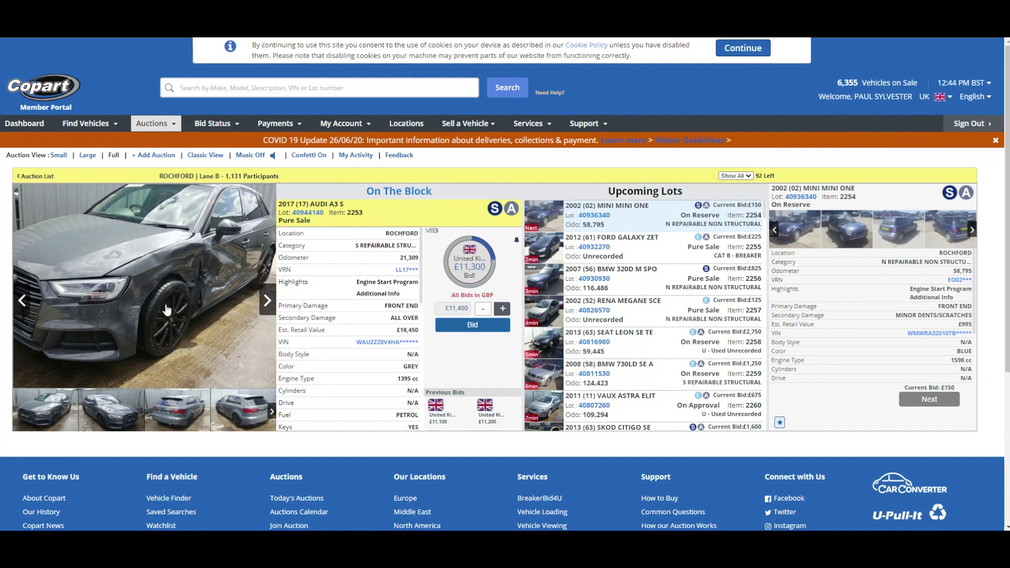
Step: Go back through the Audi A3 S photos to review its dashboard, engine bay and interior
click(24, 303)
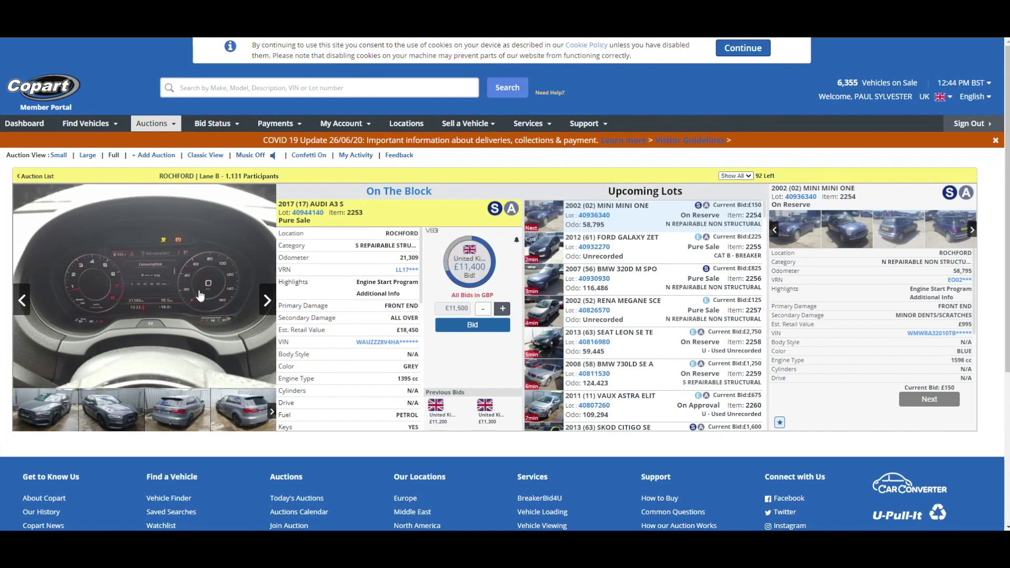
click(22, 300)
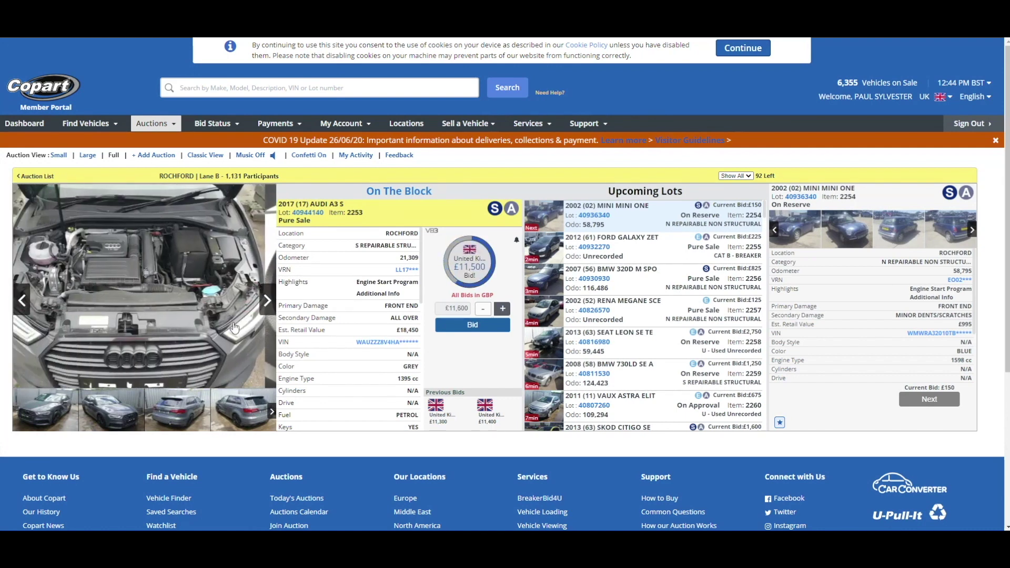
click(21, 299)
click(21, 299)
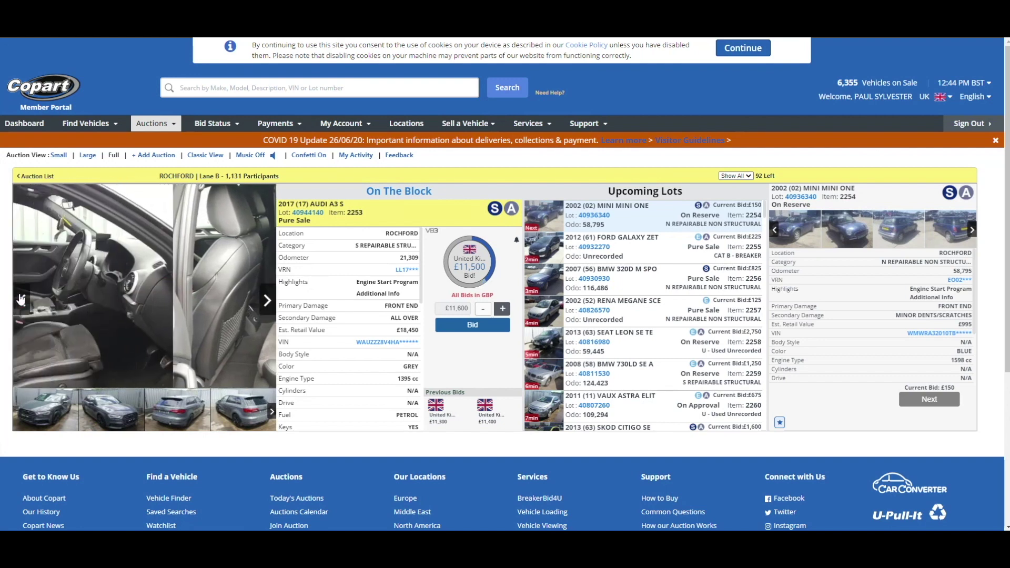
Step: Move back through the Audi A3 S photos from the interior shots to the rear exterior view
click(21, 299)
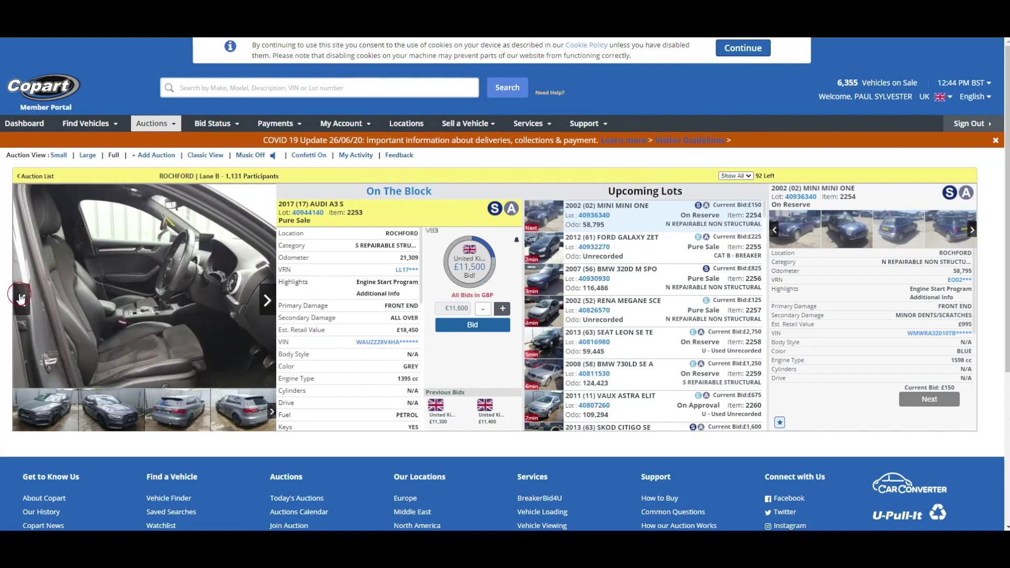
click(21, 299)
click(21, 298)
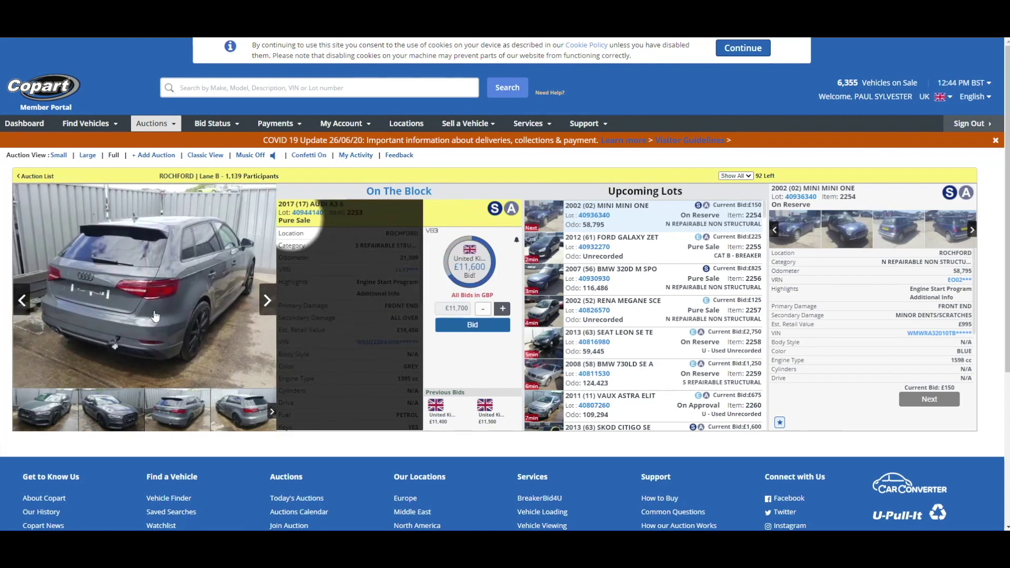
Step: Advance through the Audi A3 S photos to examine its engine bay, side damage and manufacturer's plate
click(272, 301)
click(270, 302)
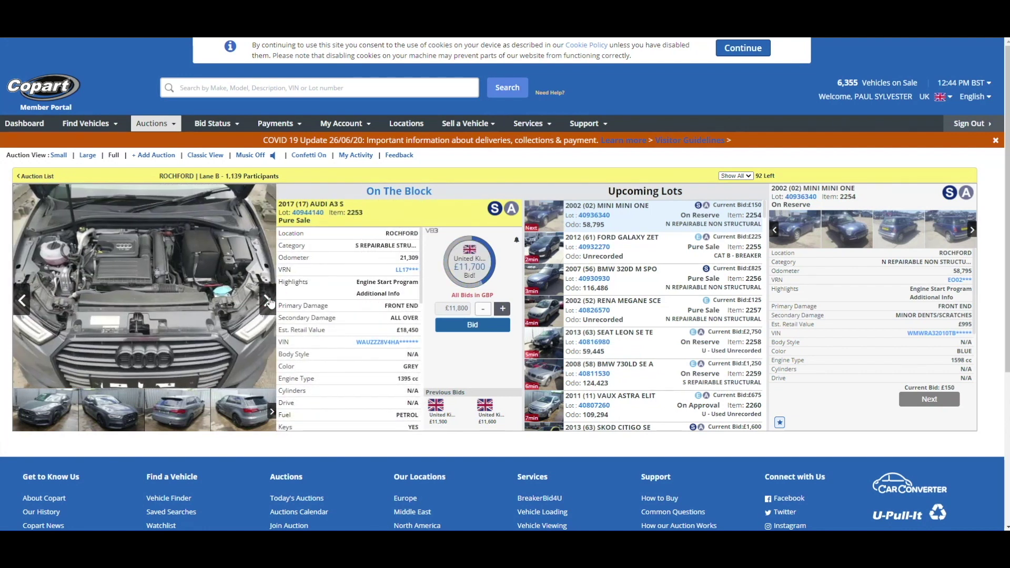
click(268, 301)
click(268, 302)
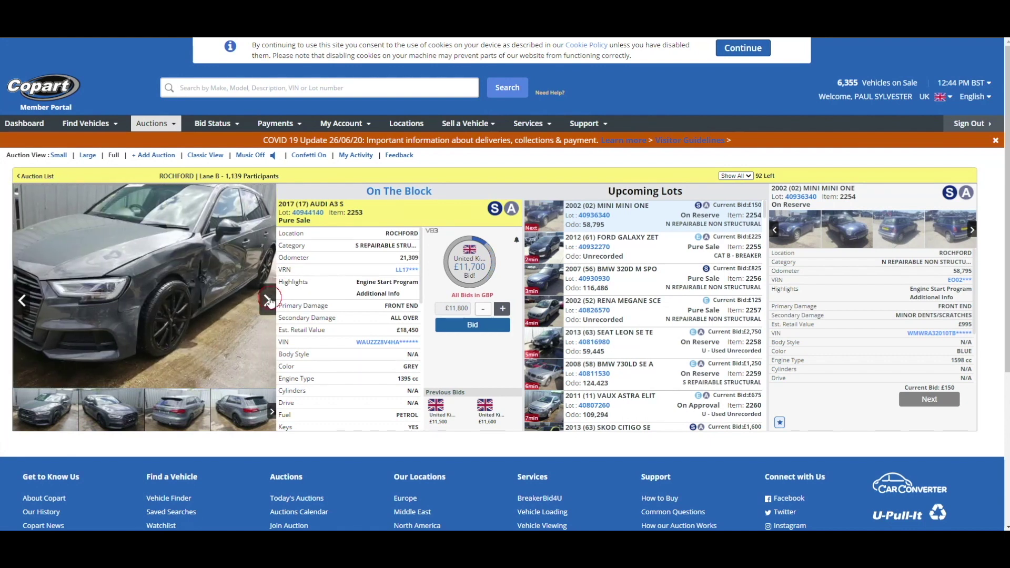
click(268, 302)
click(268, 301)
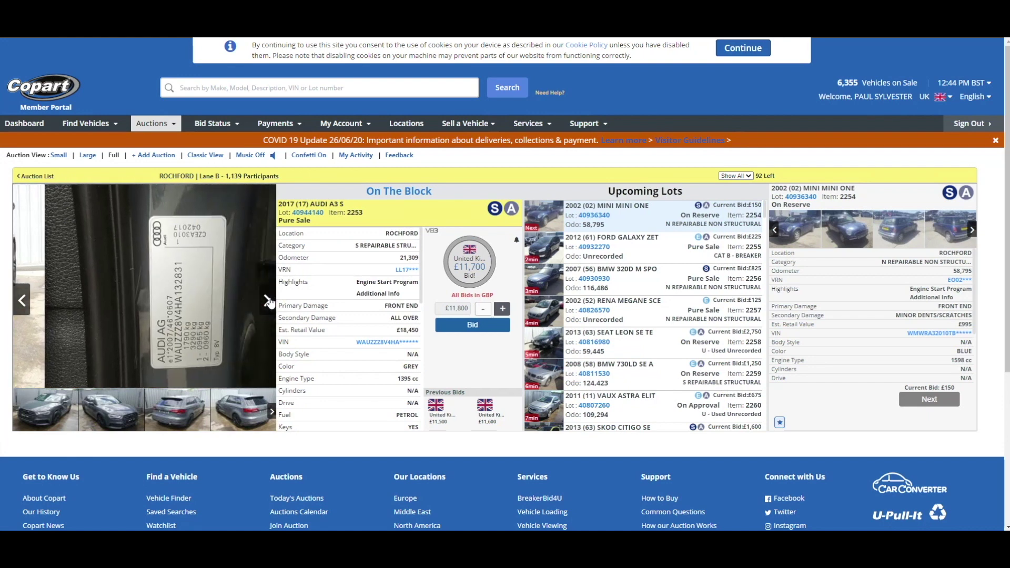
Step: Examine the Audi's boot floor, front cabin and underside photos, and return to the front cabin photo
click(269, 301)
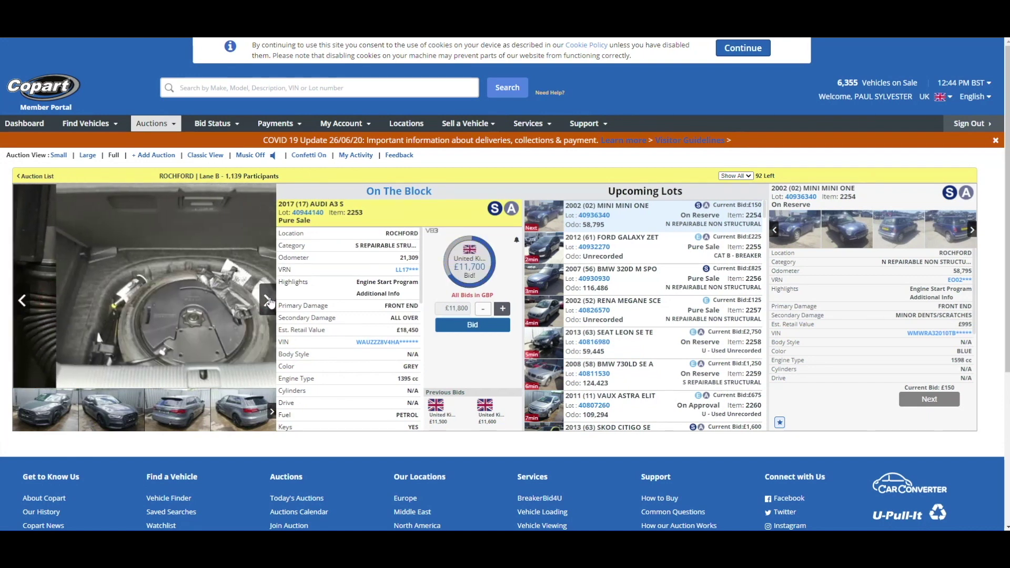
click(268, 301)
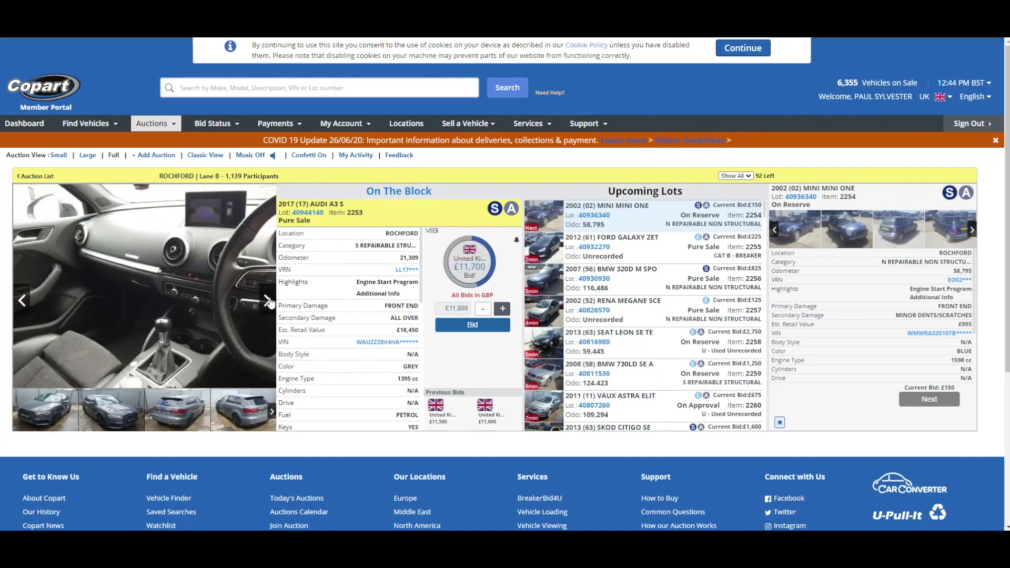
click(268, 302)
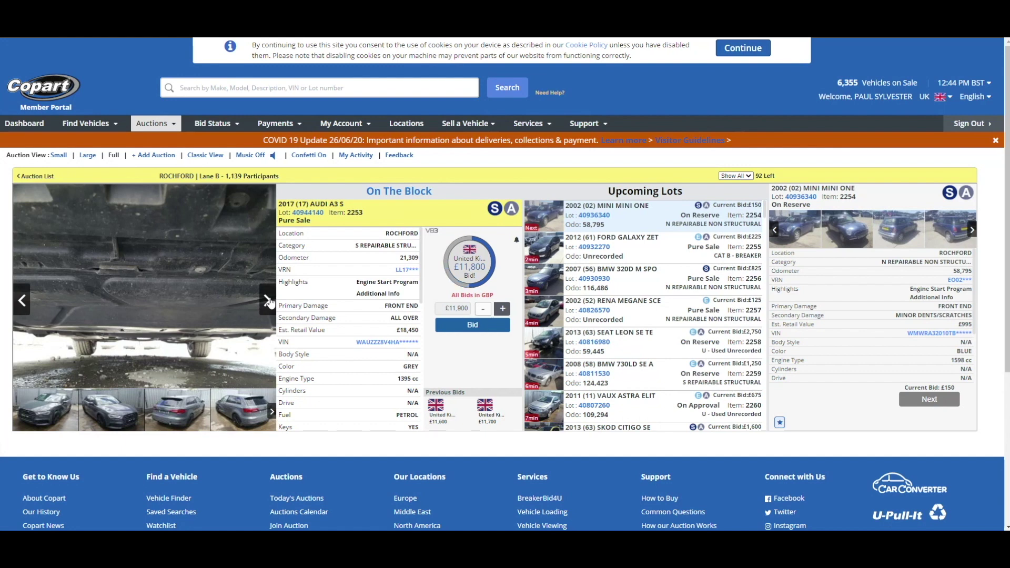
click(22, 303)
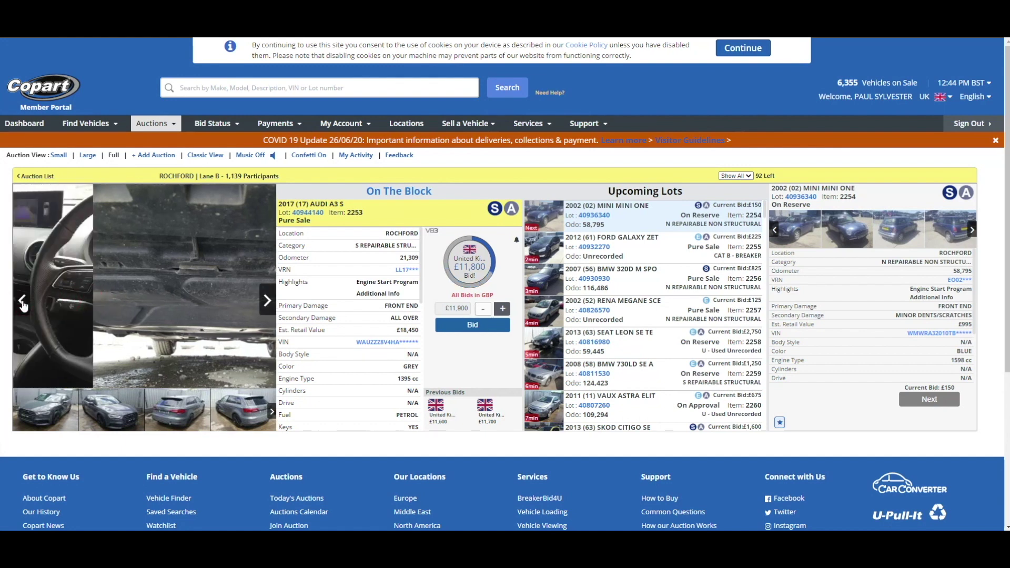
click(22, 303)
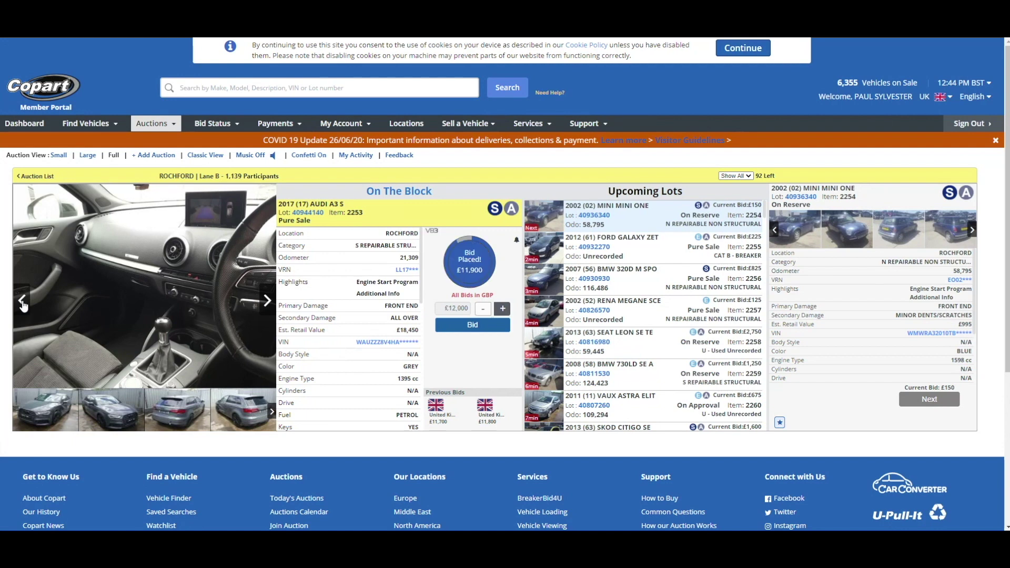